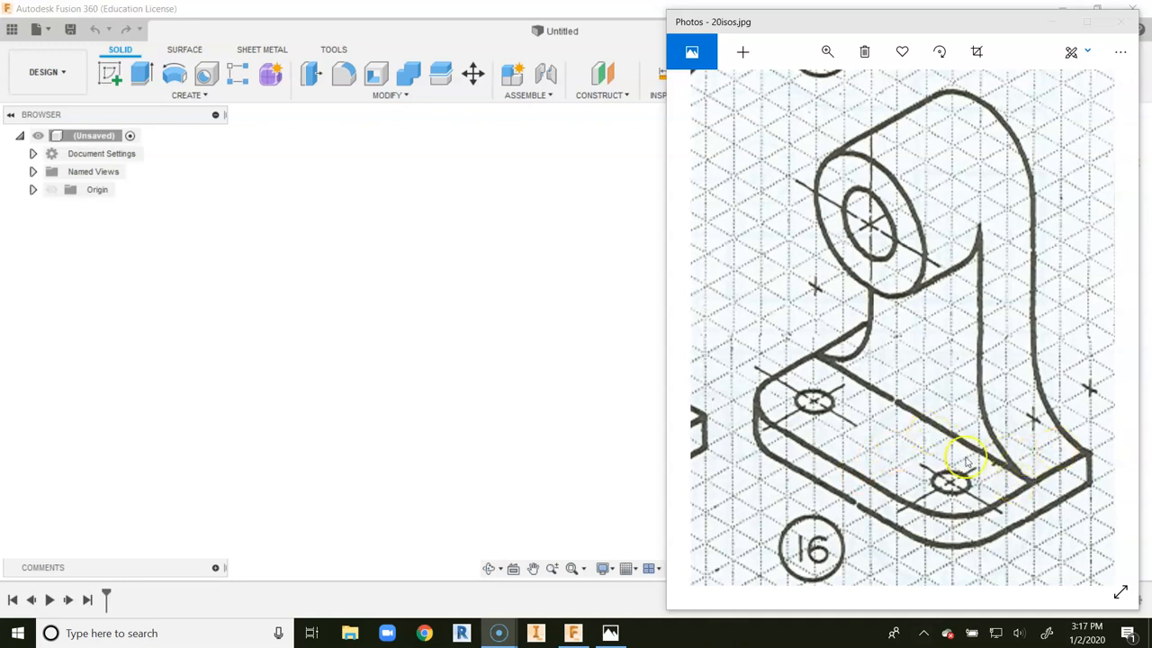
Step: Sketch a rectangle 1 in high and 8 in wide from the origin on the front plane and finish the sketch
{"action": "left_click", "coordinate": [109, 74]}
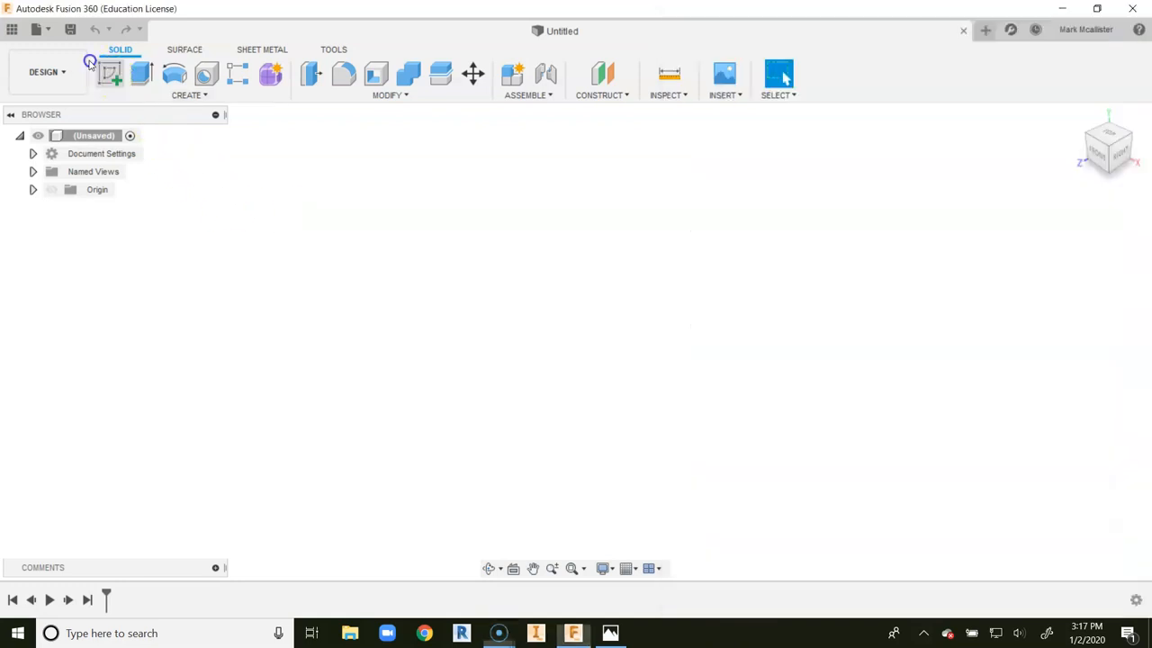
{"action": "left_click", "coordinate": [617, 326]}
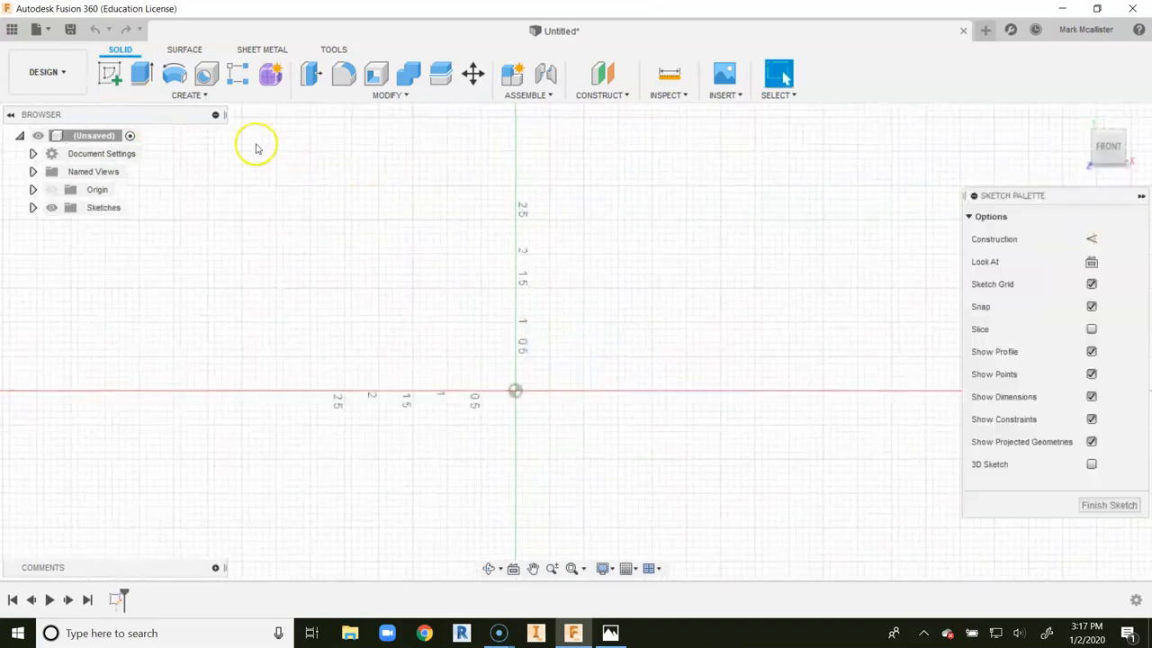
{"action": "left_click", "coordinate": [142, 73]}
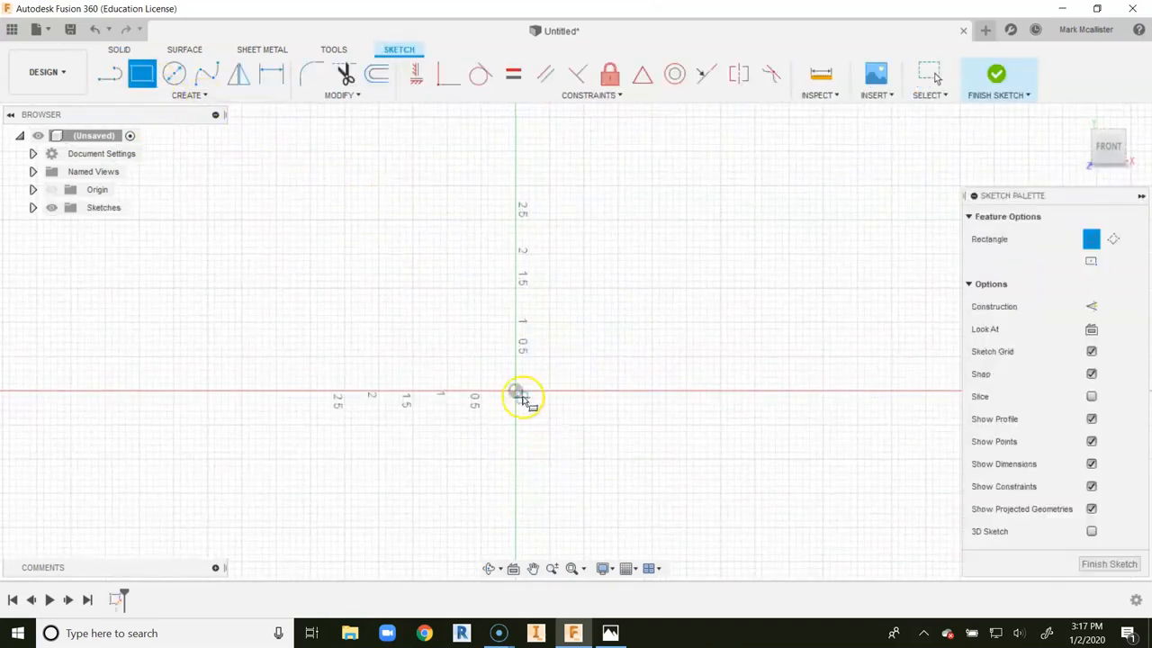
{"action": "left_click", "coordinate": [515, 391]}
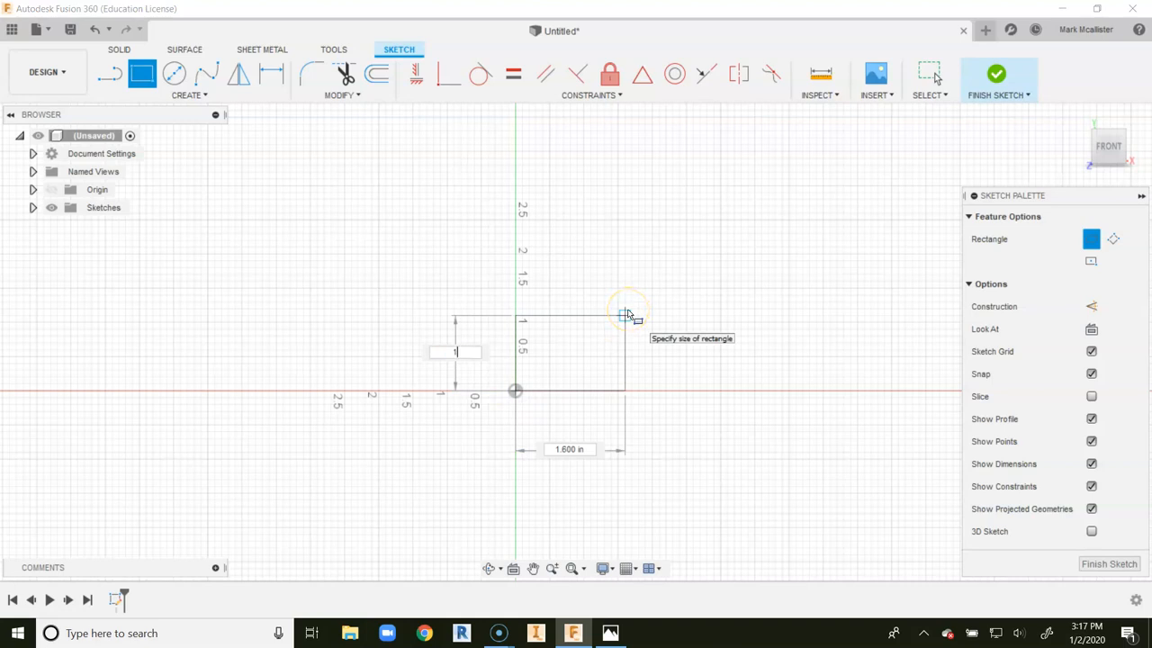
{"action": "type", "text": "1"}
{"action": "key", "text": "Tab"}
{"action": "type", "text": "8"}
{"action": "key", "text": "Return"}
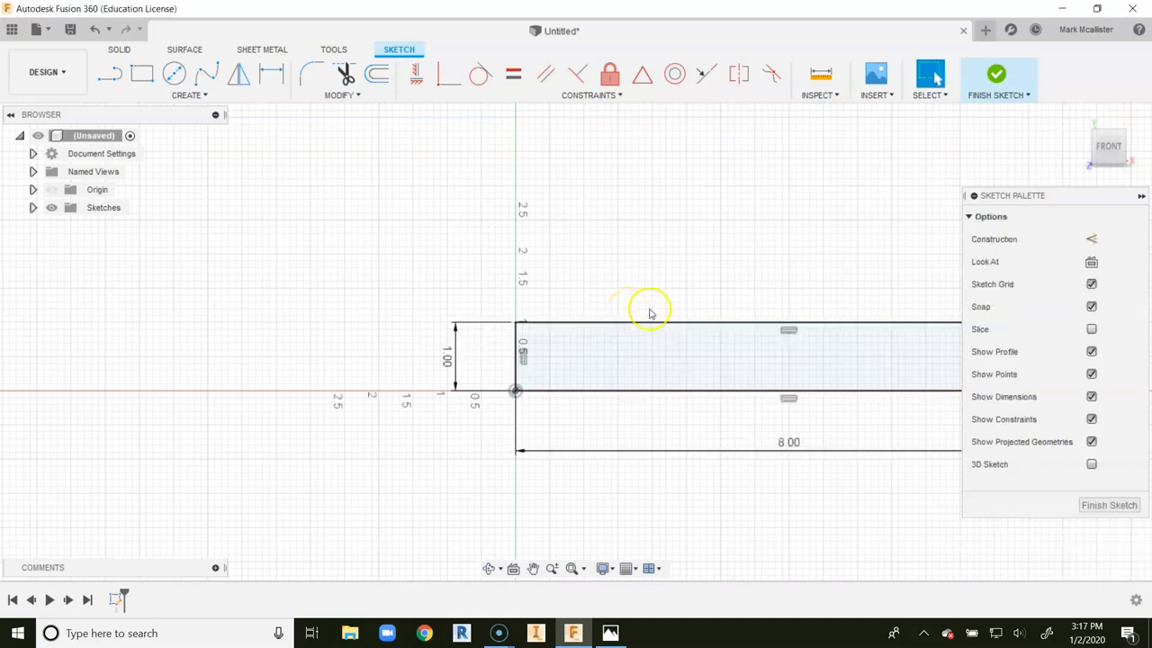
{"action": "left_click", "coordinate": [995, 77]}
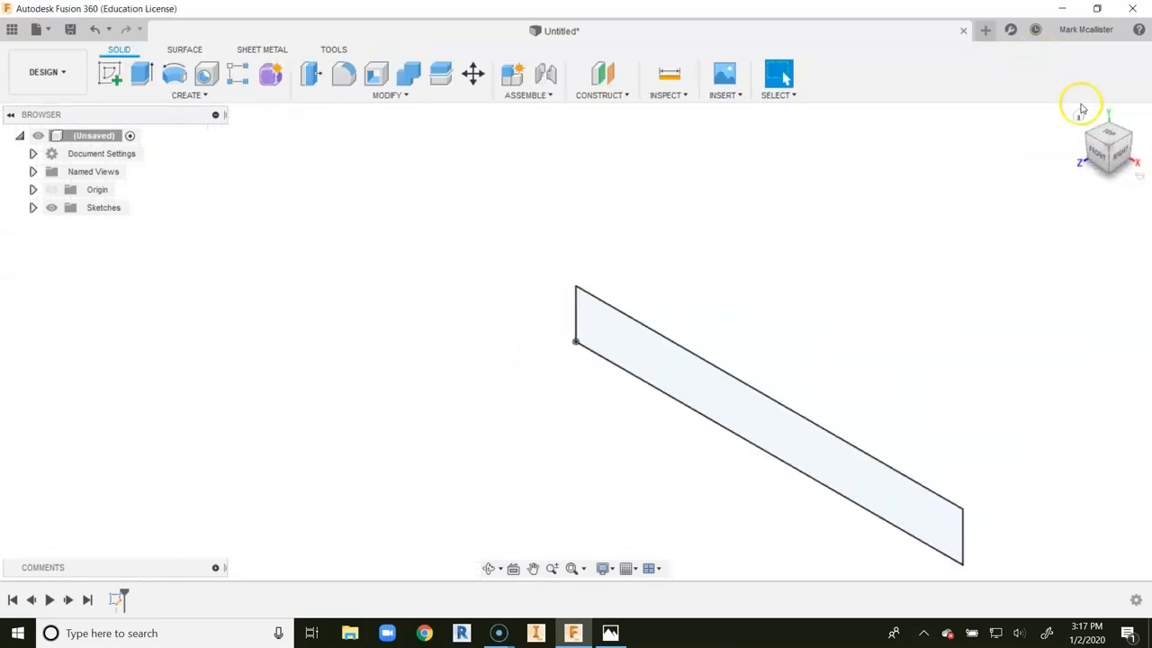
Step: Extrude the rectangle backward from the front plane as a new body to form the base plate
{"action": "left_click", "coordinate": [142, 74]}
{"action": "left_click_drag", "start_coordinate": [568, 351], "coordinate": [630, 286]}
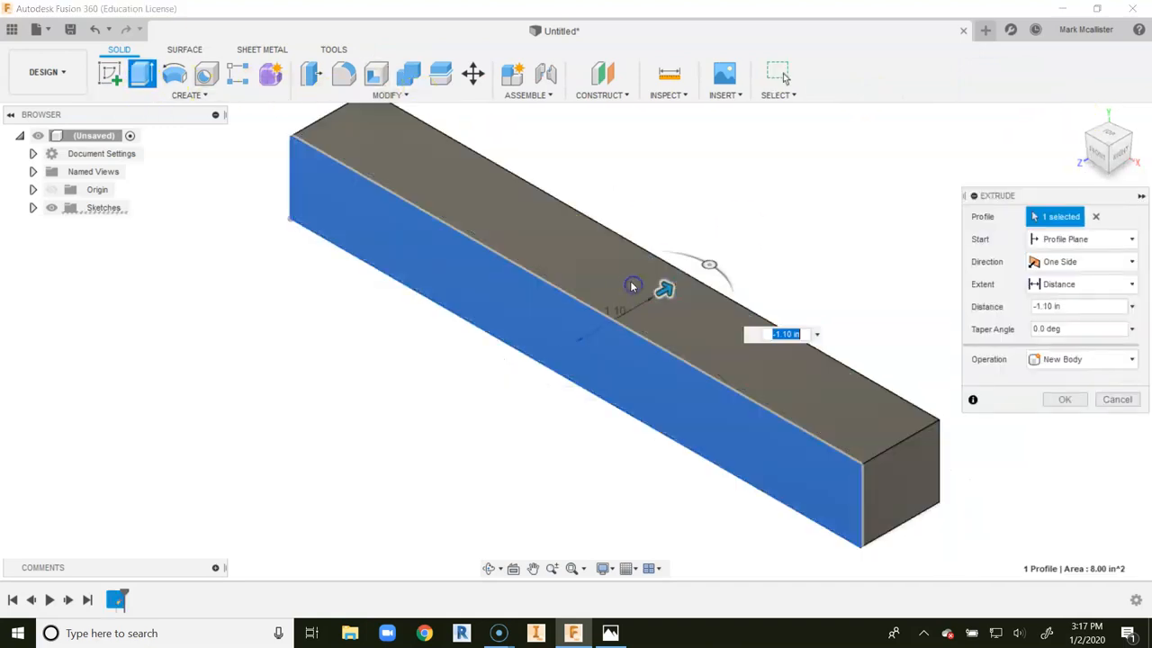
{"action": "key", "text": "Return"}
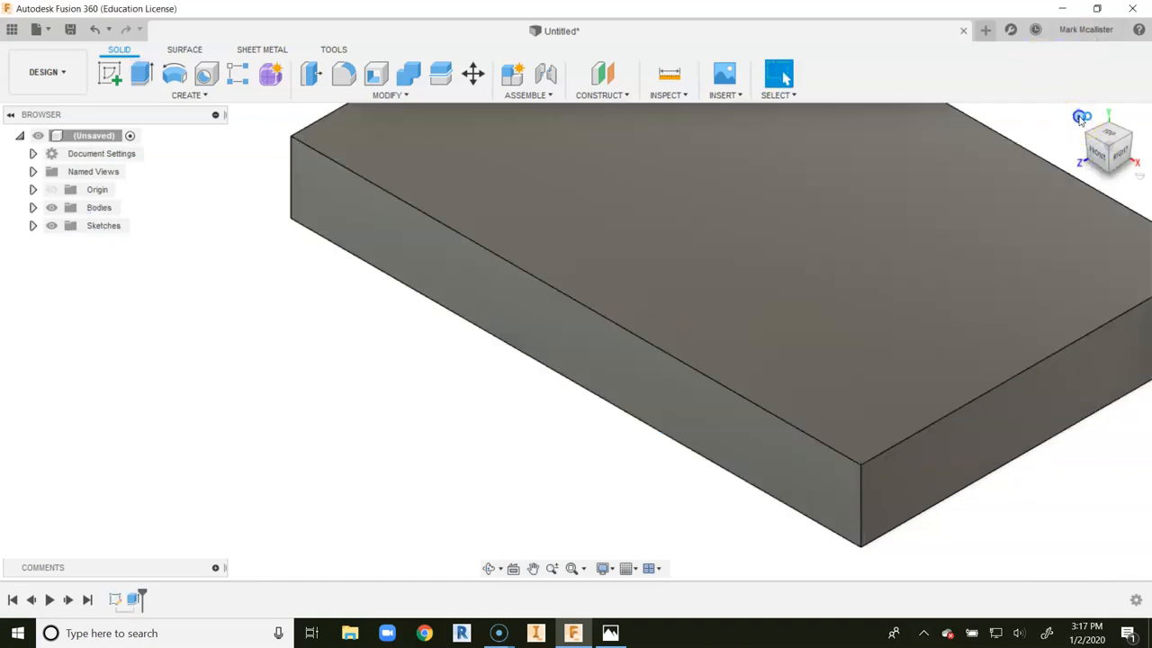
{"action": "left_click", "coordinate": [1083, 118]}
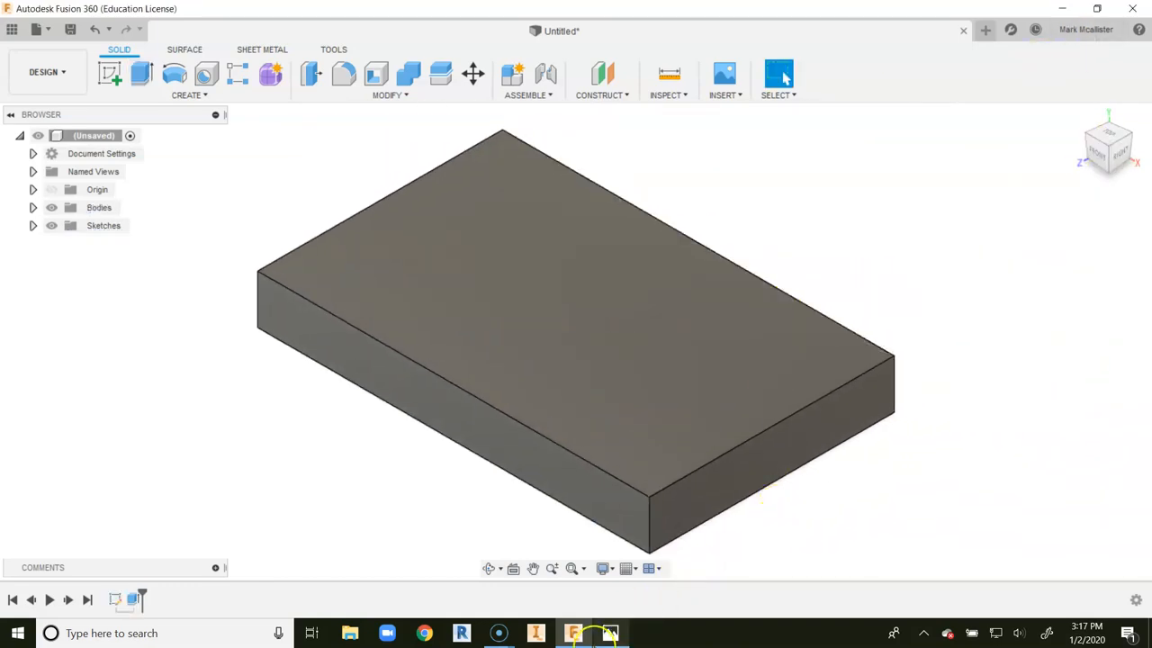
Step: Check the reference drawing and place a hole on the plate's top face, 1.5 in from the left short edge and 1.5 in from the front edge
{"action": "left_click", "coordinate": [609, 634]}
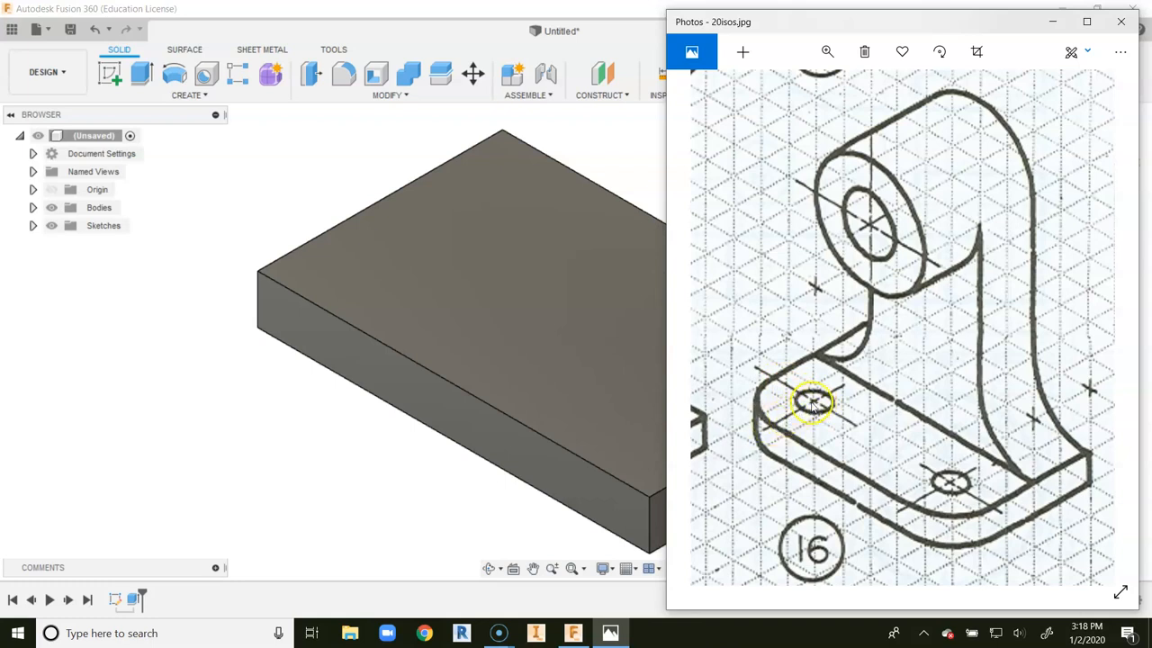
{"action": "left_click", "coordinate": [261, 184]}
{"action": "left_click", "coordinate": [206, 76]}
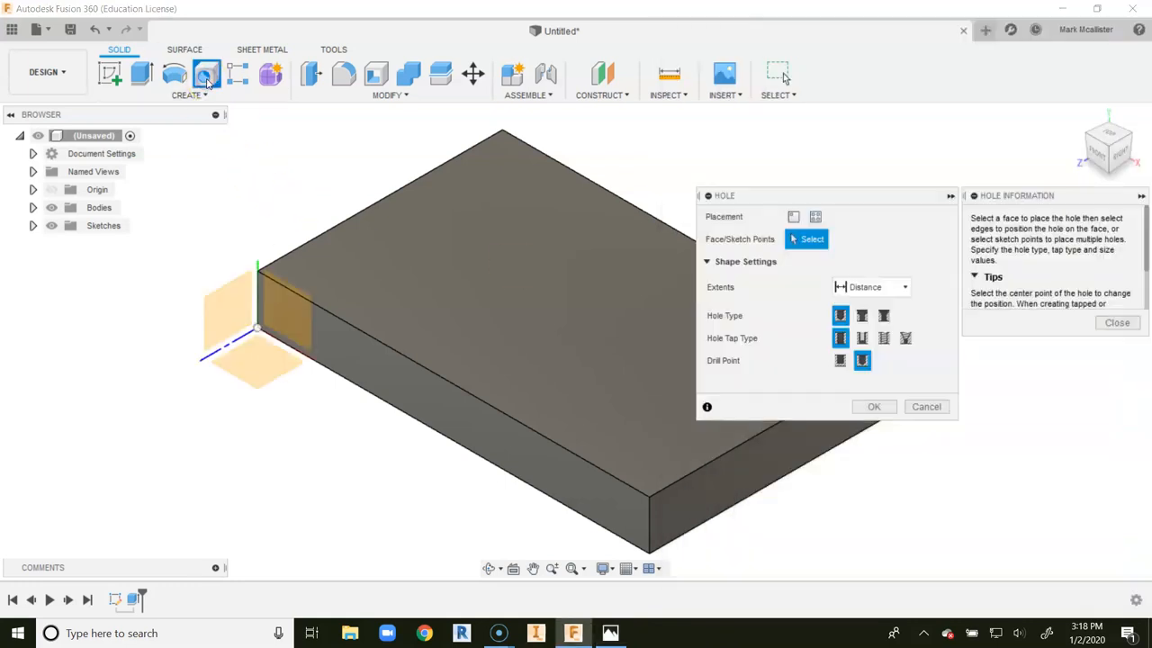
{"action": "left_click", "coordinate": [393, 253]}
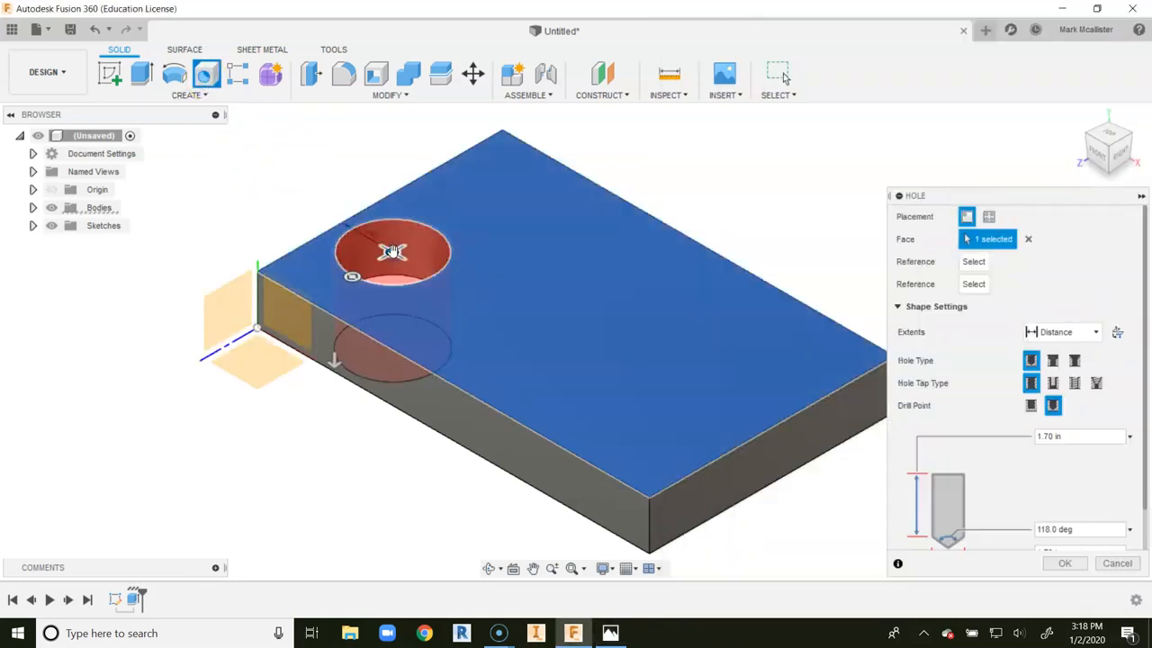
{"action": "left_click", "coordinate": [348, 224]}
{"action": "type", "text": "1.5"}
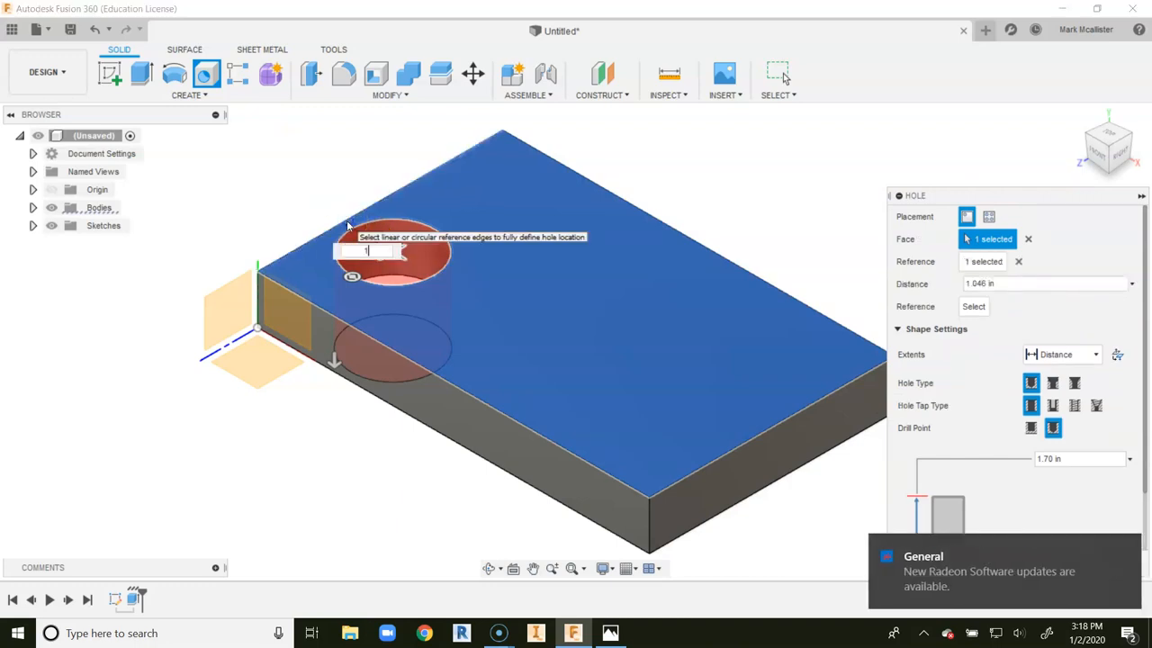
{"action": "key", "text": "Return"}
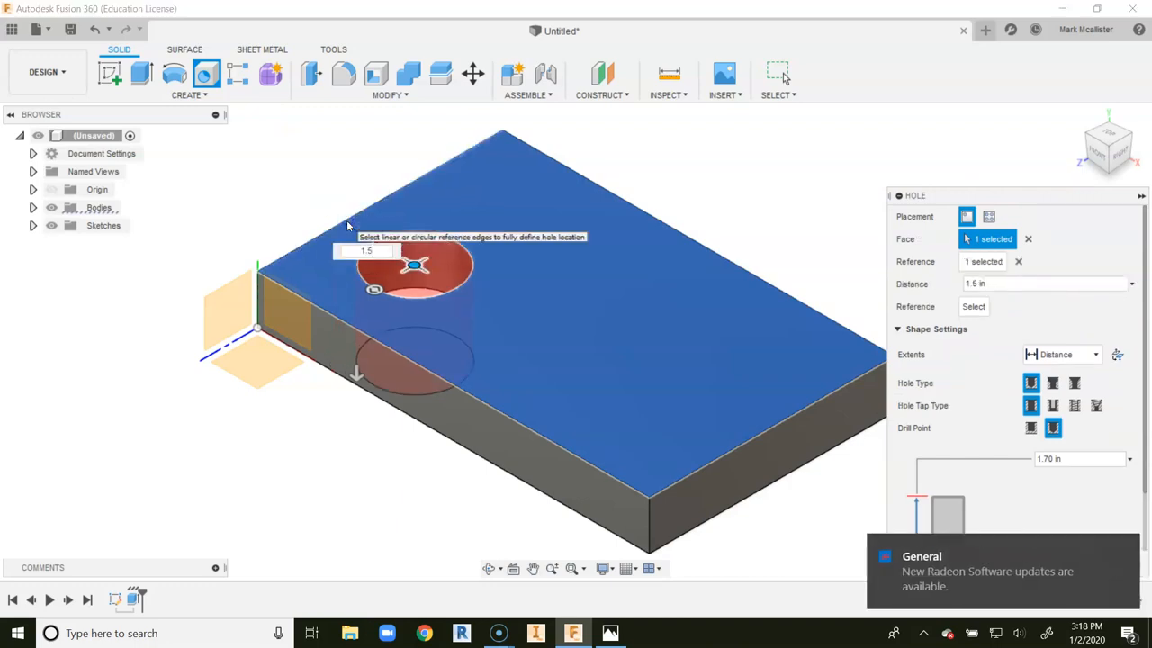
{"action": "left_click", "coordinate": [346, 326]}
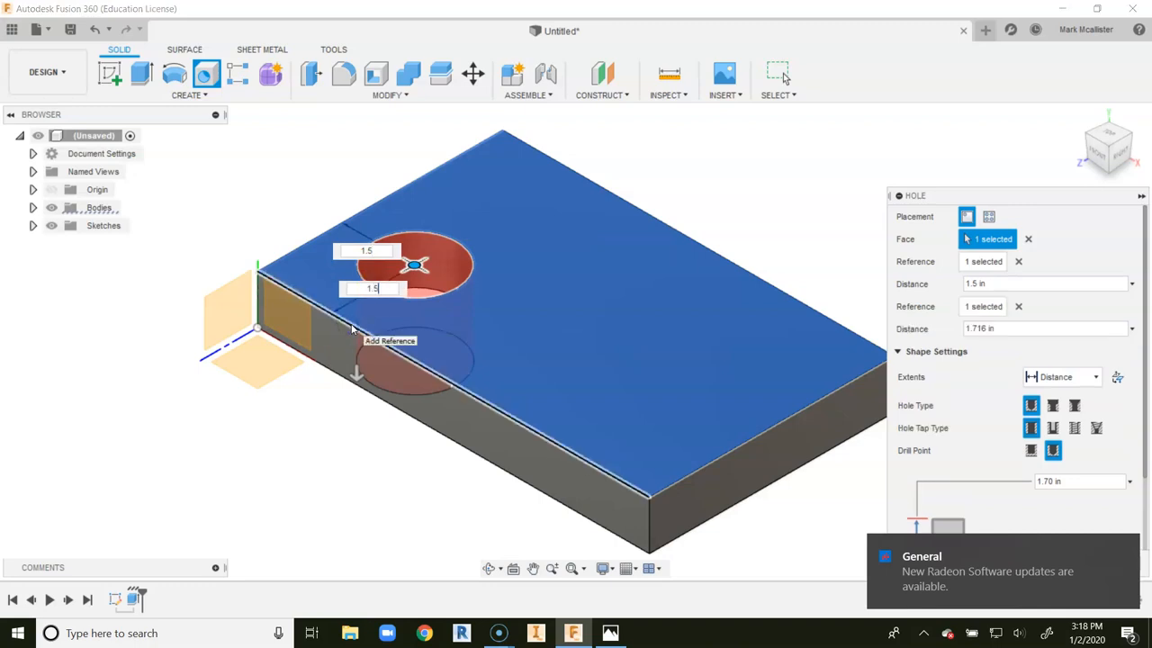
{"action": "type", "text": "1.5"}
{"action": "key", "text": "Return"}
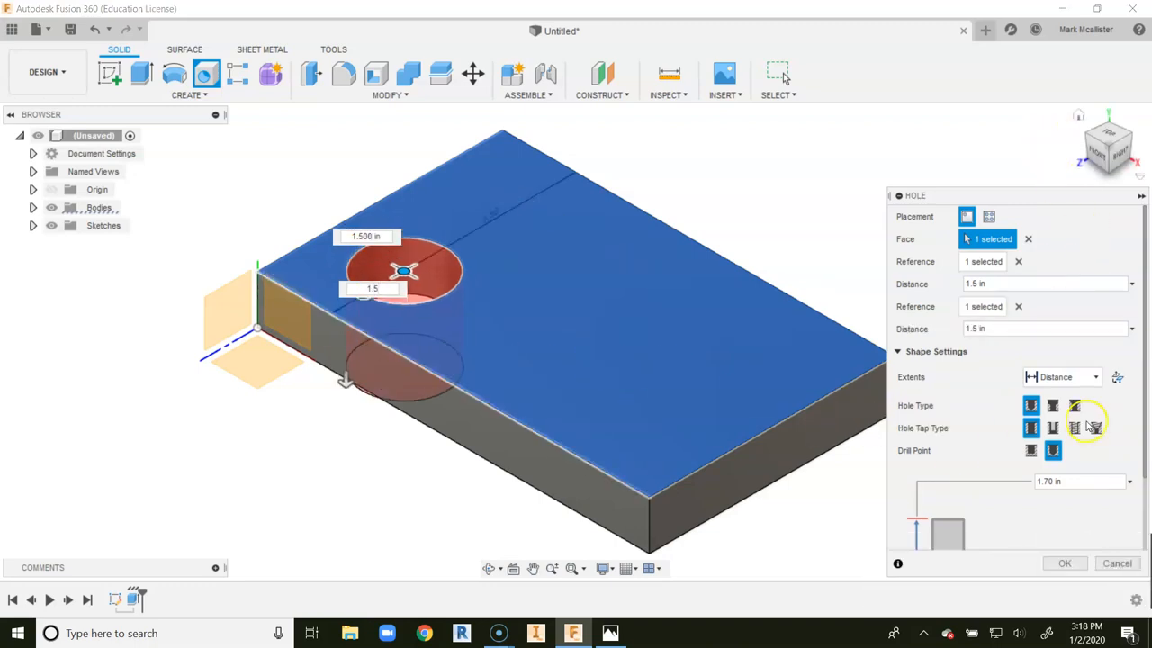
Step: Set the hole's diameter to 1 in and create it
{"action": "scroll", "coordinate": [995, 514], "scroll_direction": "down", "scroll_amount": 2}
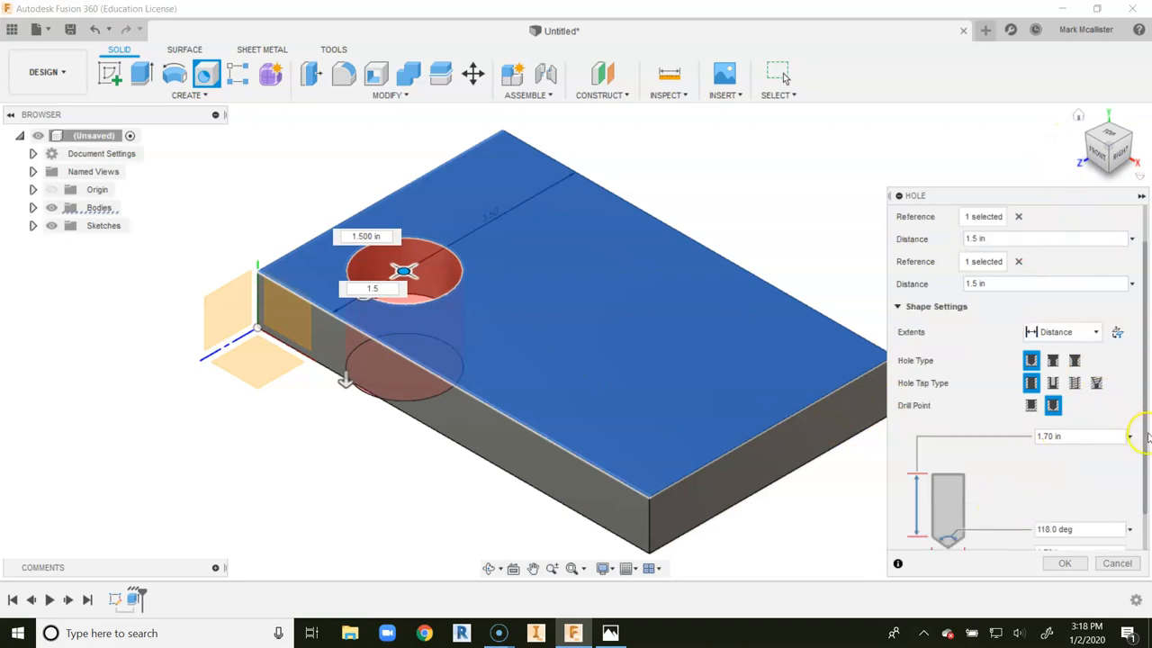
{"action": "scroll", "coordinate": [1080, 459], "scroll_direction": "down", "scroll_amount": 2}
{"action": "double_click", "coordinate": [1050, 509]}
{"action": "left_click_drag", "start_coordinate": [1051, 509], "coordinate": [981, 510]}
{"action": "left_click", "coordinate": [1059, 564]}
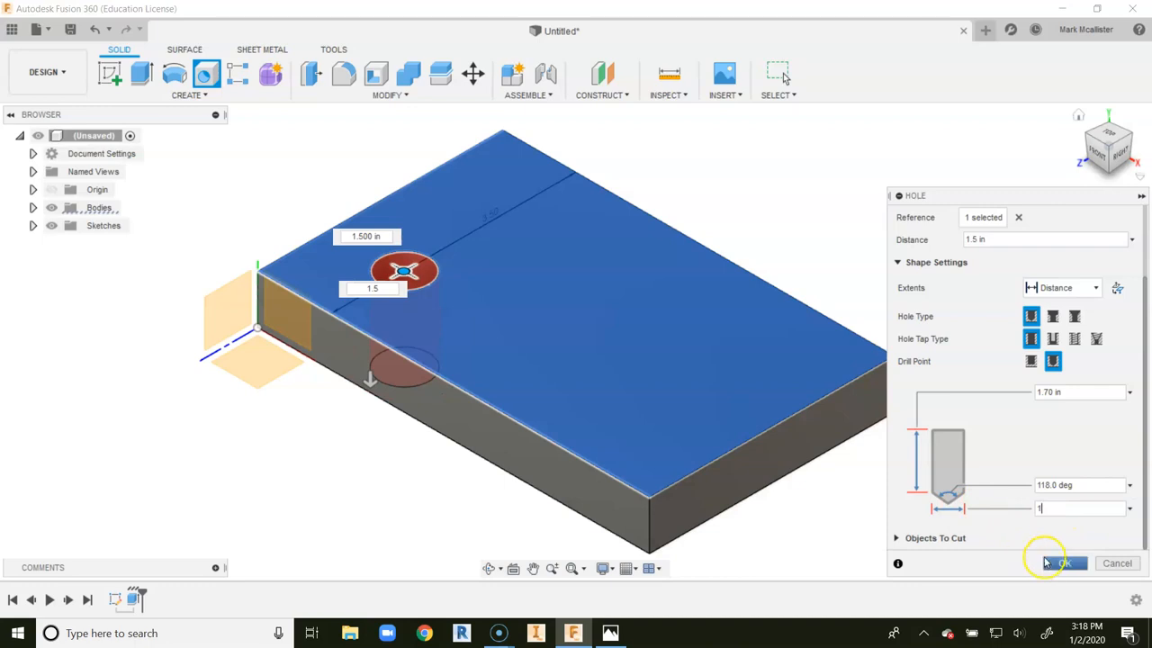
Step: Add a second 1 in hole on the plate's top face, 1.5 in from the right short edge and 1.5 in from the front edge
{"action": "left_click", "coordinate": [207, 74]}
{"action": "left_click", "coordinate": [632, 351]}
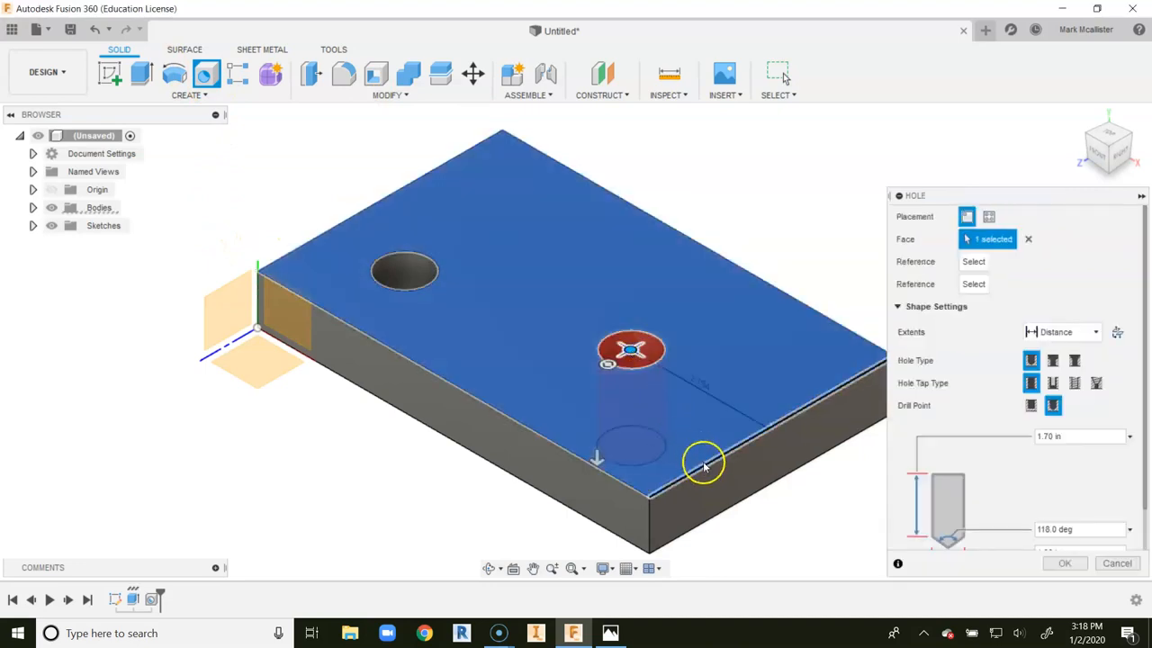
{"action": "left_click", "coordinate": [702, 466]}
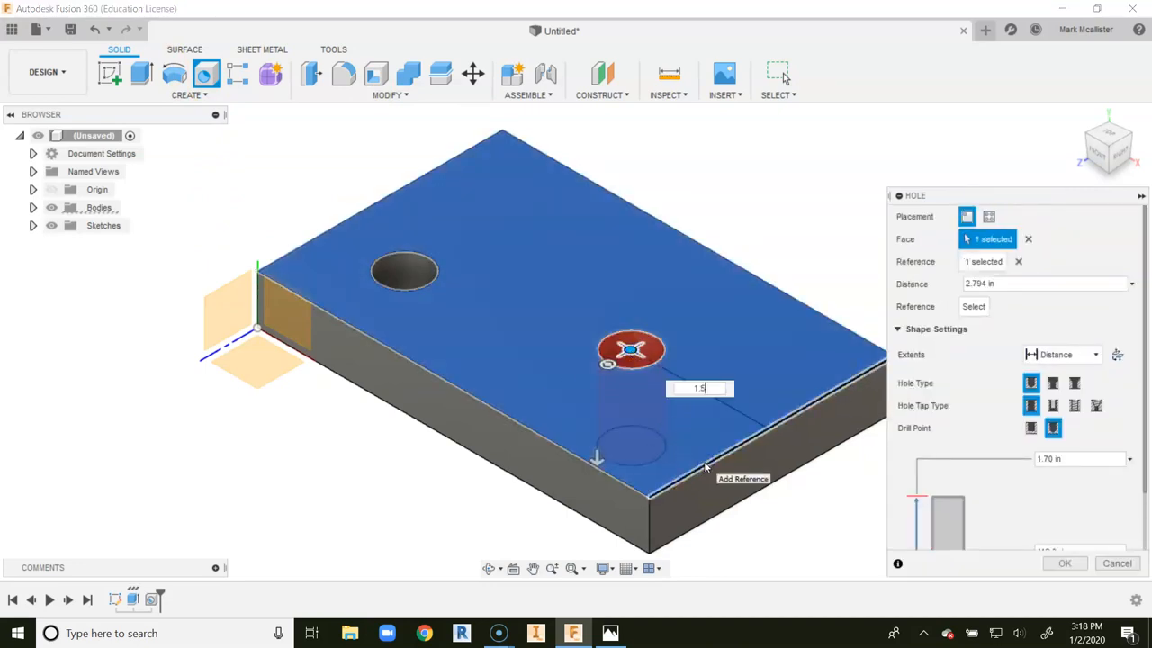
{"action": "type", "text": "1.5"}
{"action": "left_click", "coordinate": [616, 477]}
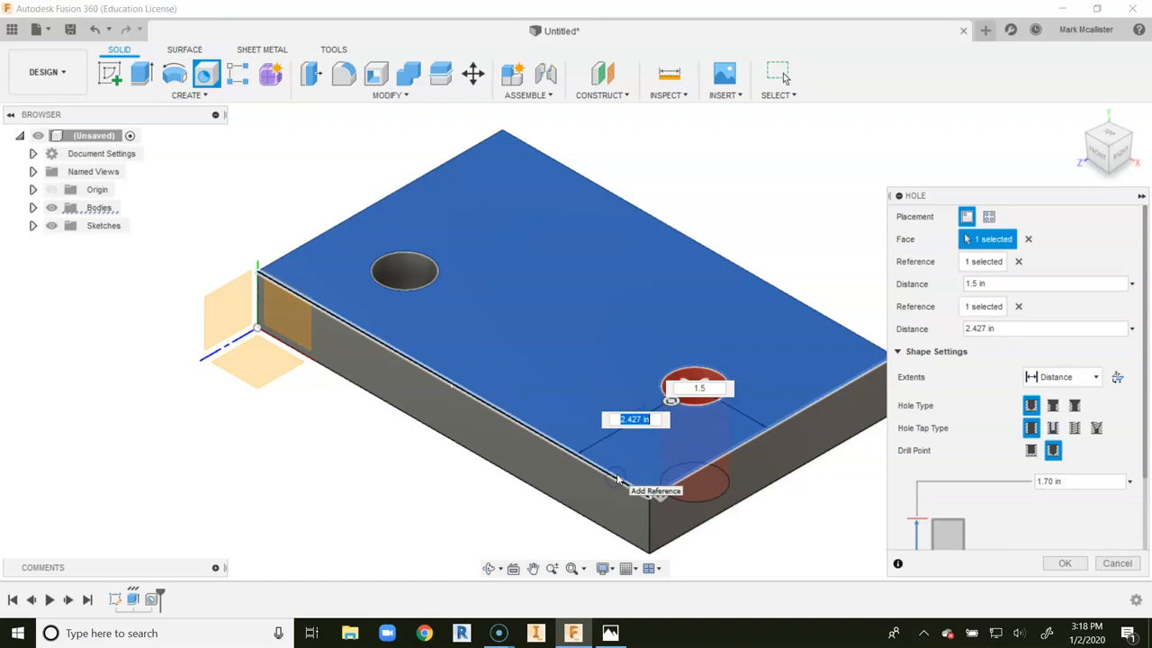
{"action": "key", "text": "Return"}
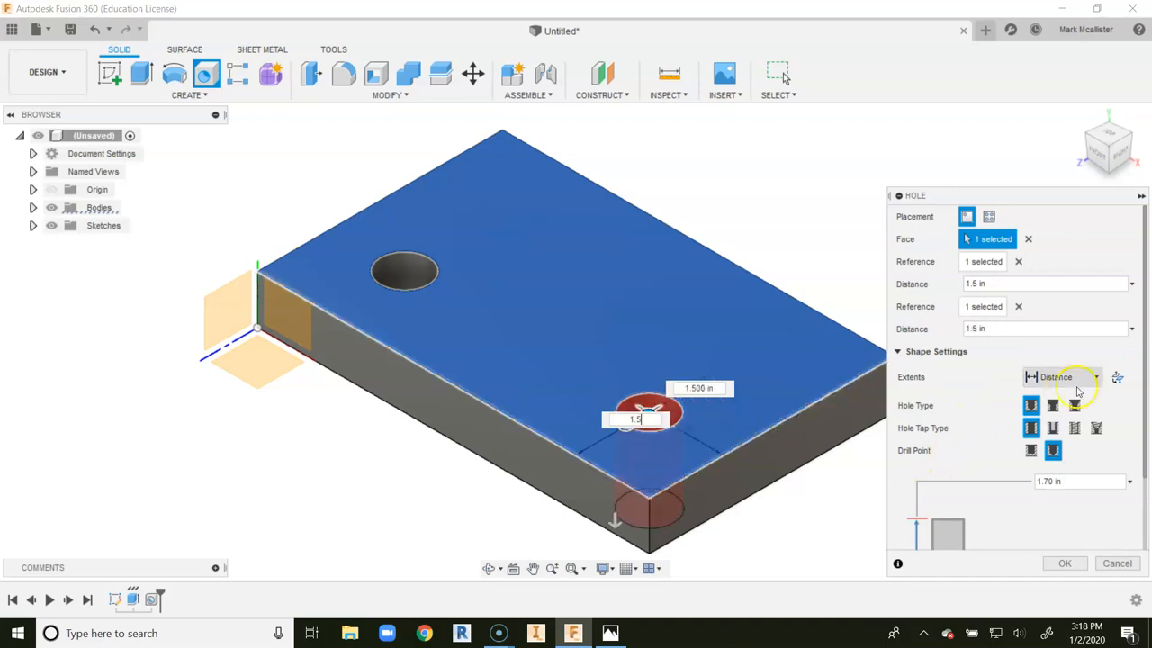
{"action": "scroll", "coordinate": [1143, 418], "scroll_direction": "down", "scroll_amount": 2}
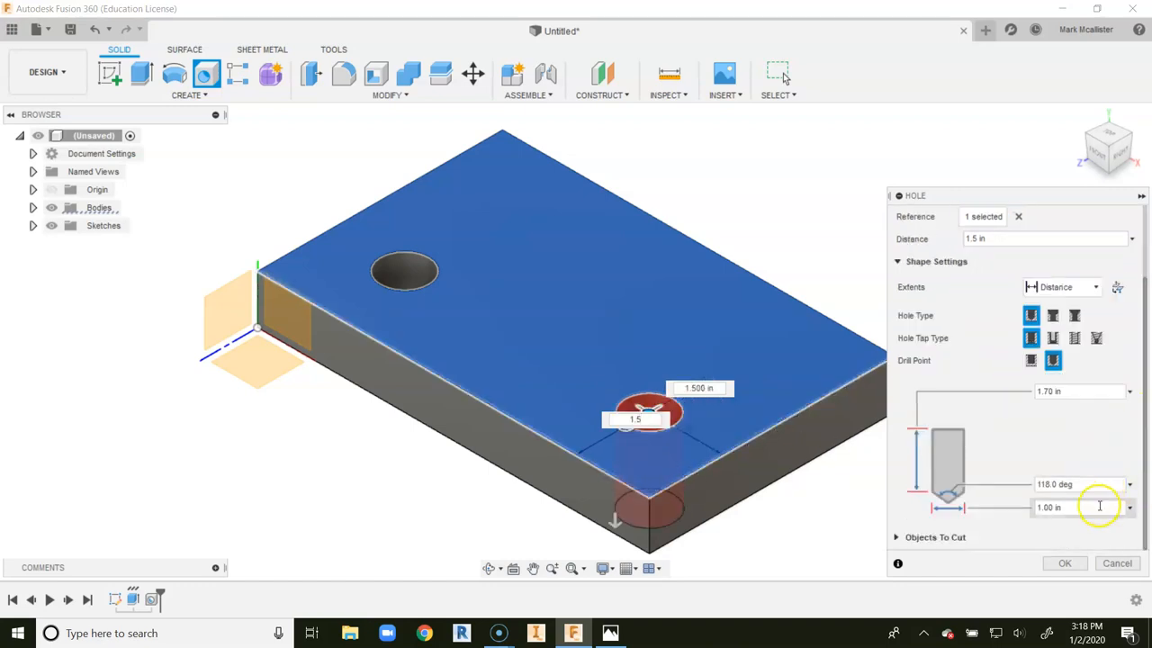
{"action": "left_click", "coordinate": [1074, 563]}
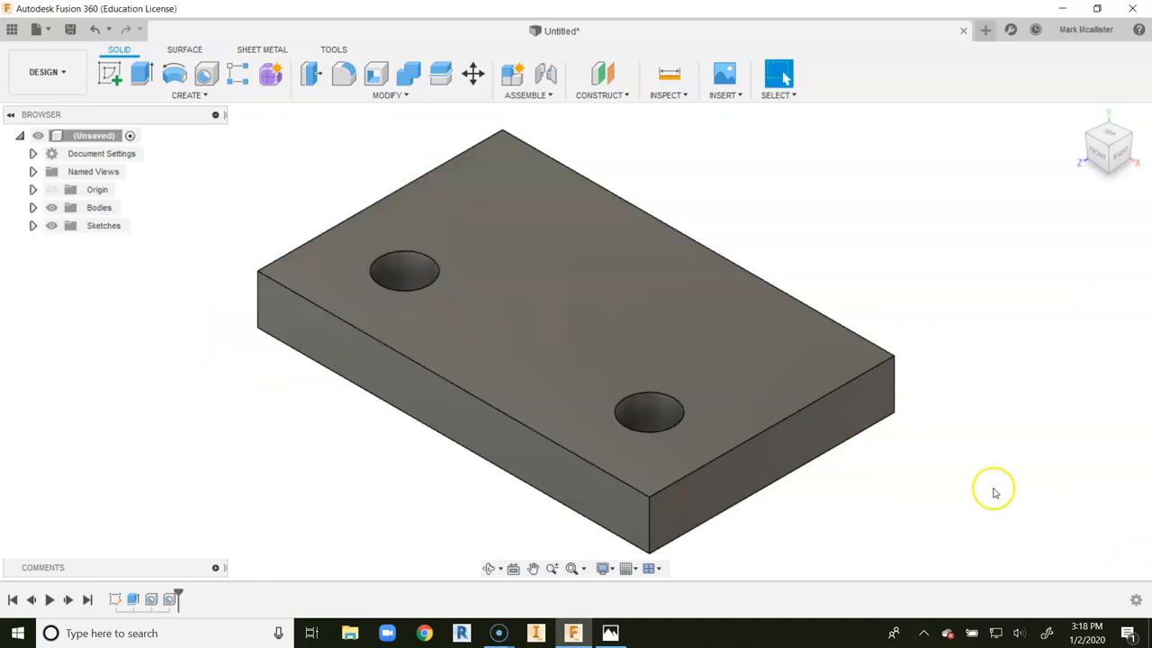
Step: Check the reference drawing and fillet the plate's two front vertical corner edges with a 1.5 in radius
{"action": "left_click", "coordinate": [610, 633]}
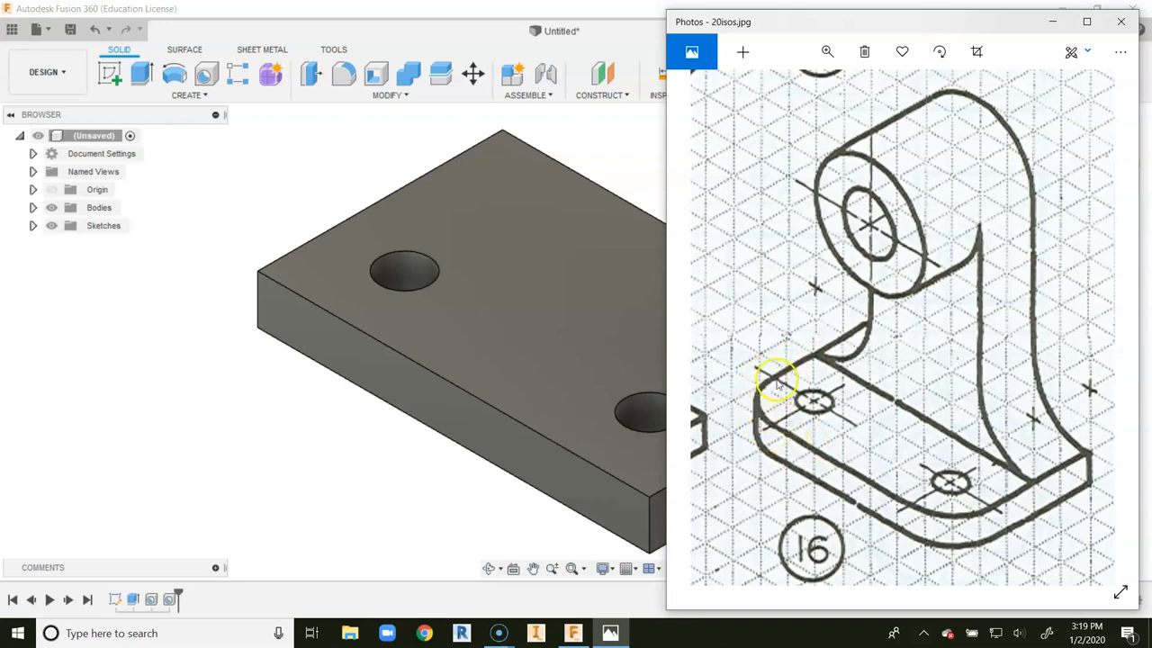
{"action": "left_click", "coordinate": [262, 159]}
{"action": "left_click", "coordinate": [343, 75]}
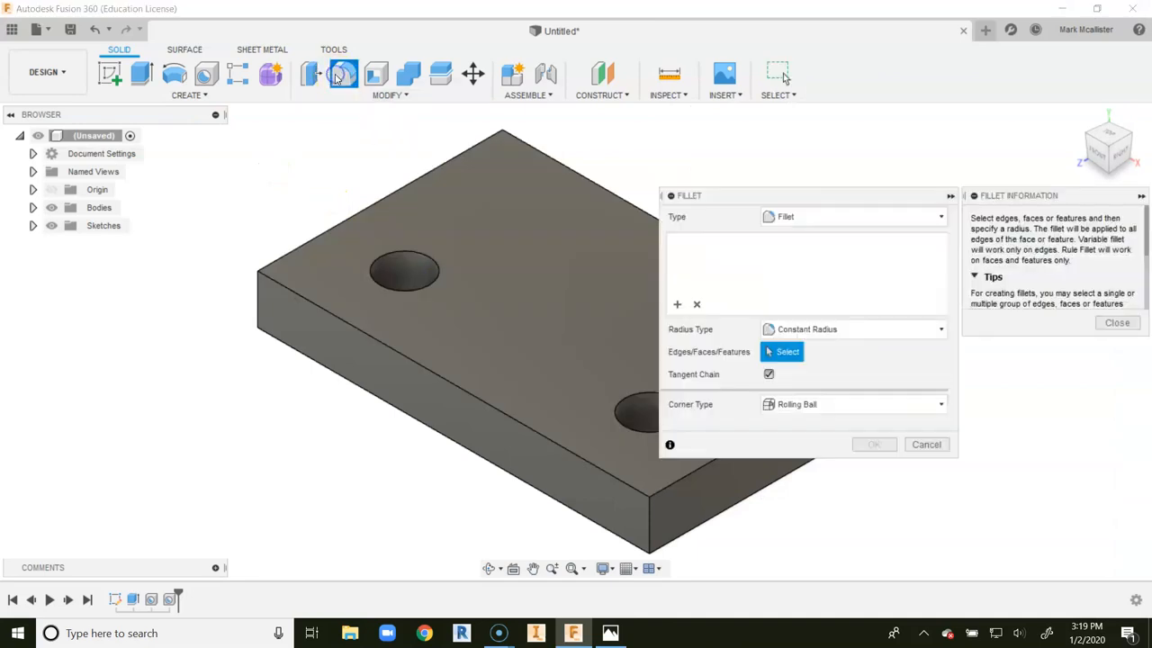
{"action": "left_click", "coordinate": [258, 300]}
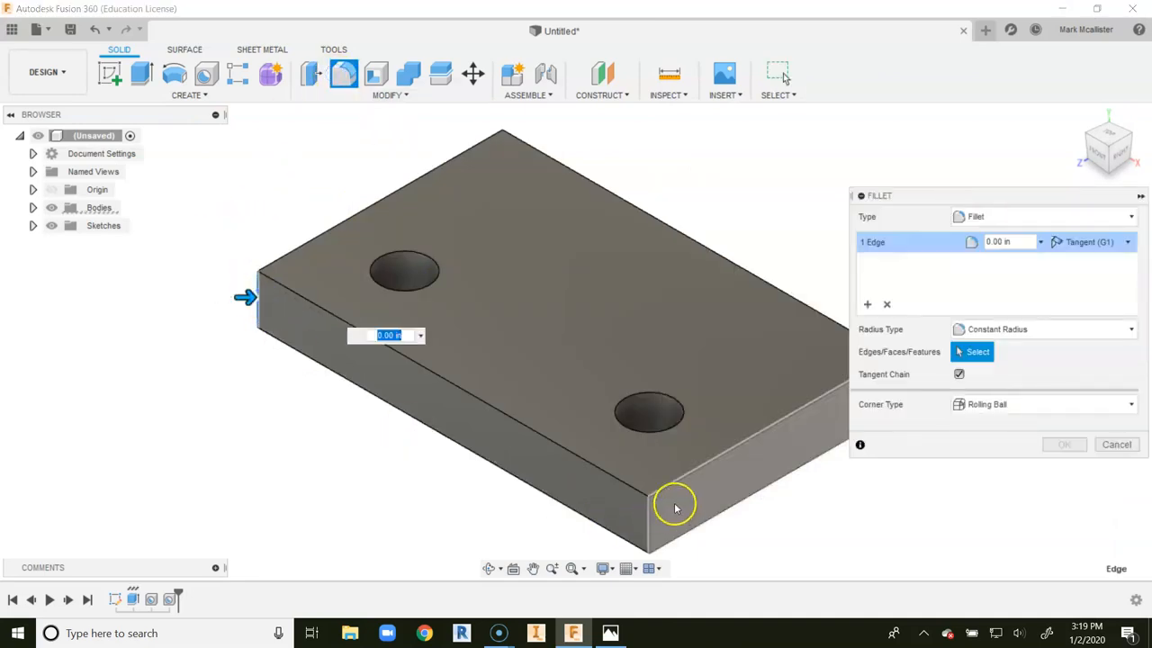
{"action": "left_click", "coordinate": [648, 522]}
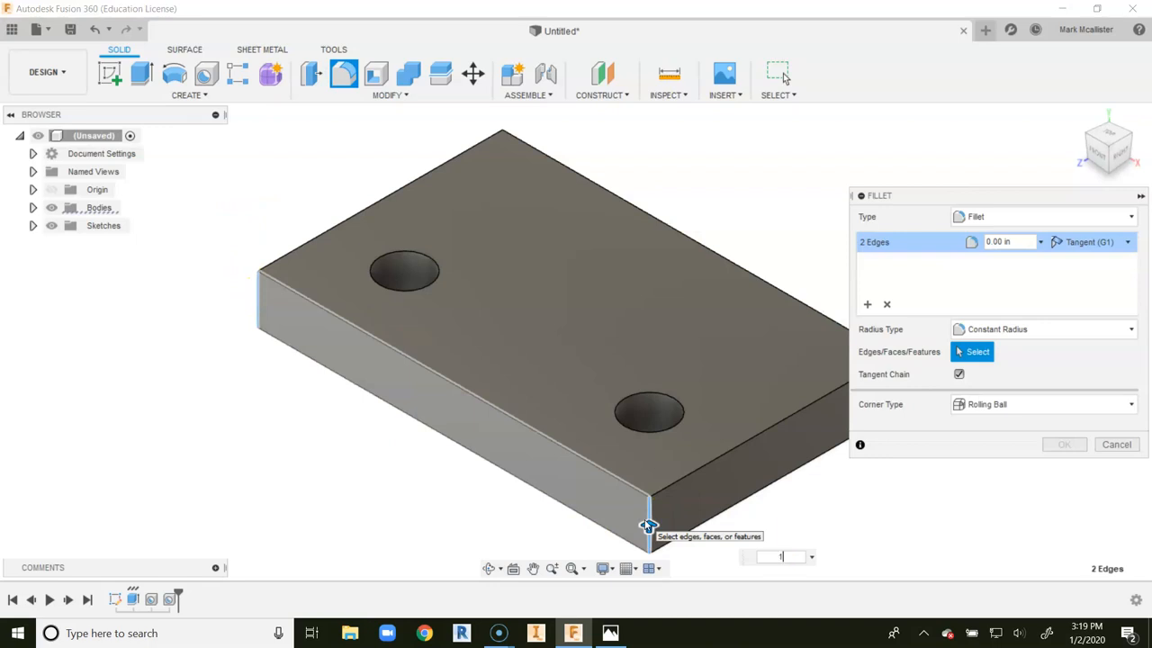
{"action": "type", "text": "1.5"}
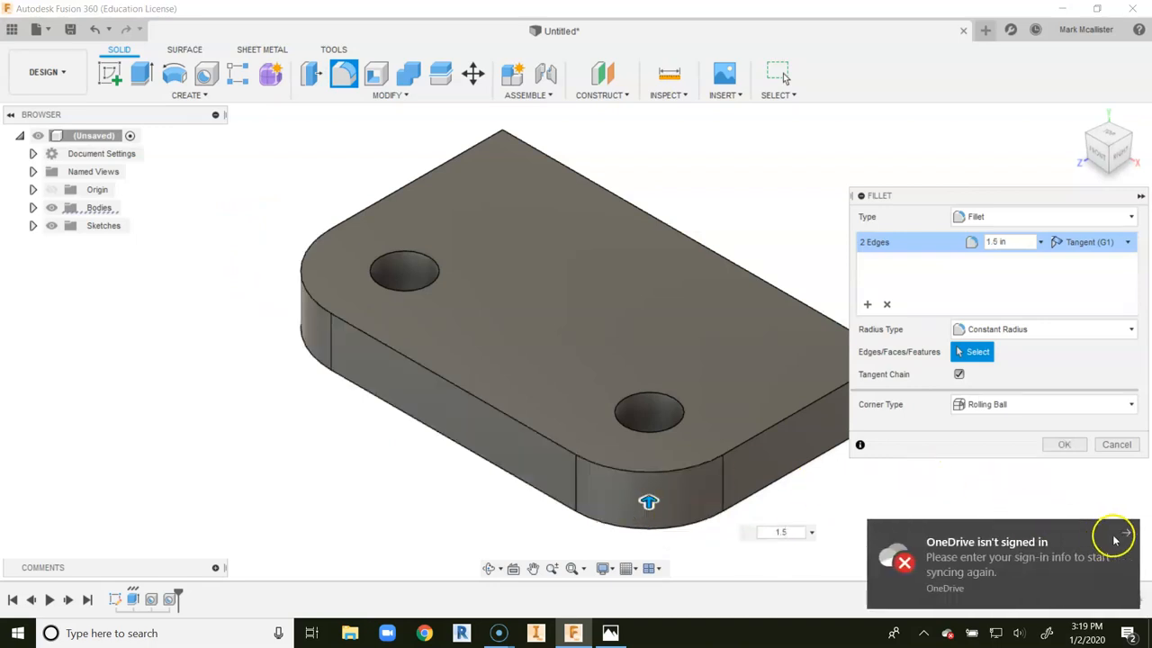
{"action": "left_click", "coordinate": [1123, 535]}
{"action": "key", "text": "Return"}
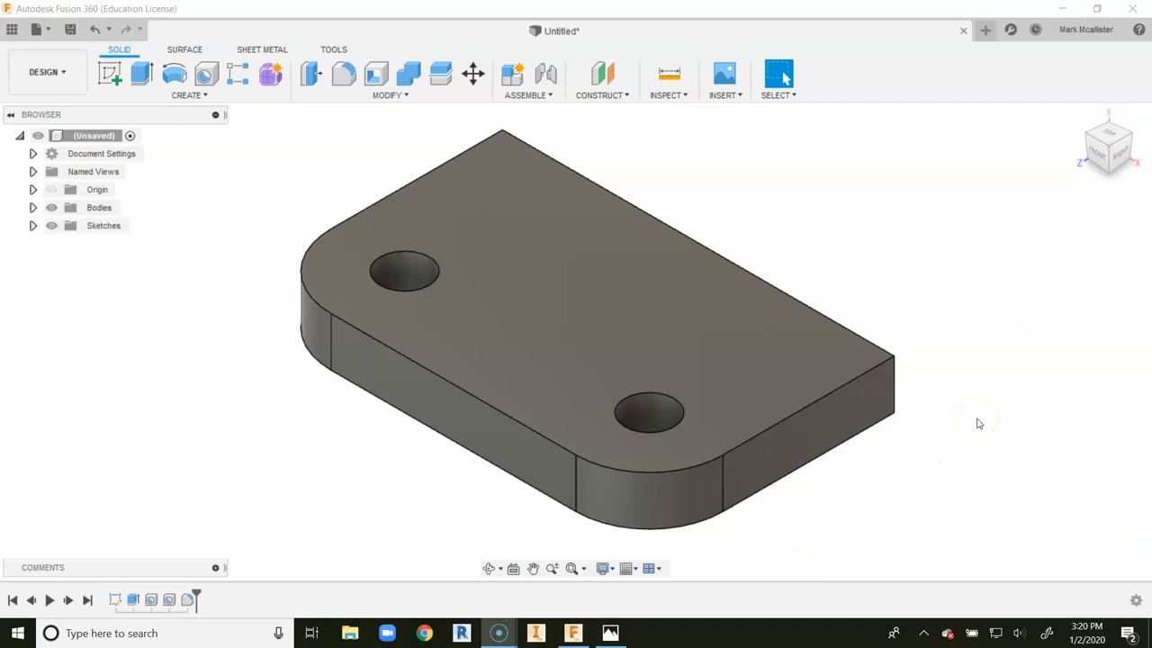
Step: Check the reference drawing for the upright and start a sketch on the plate's top face
{"action": "left_click", "coordinate": [610, 633]}
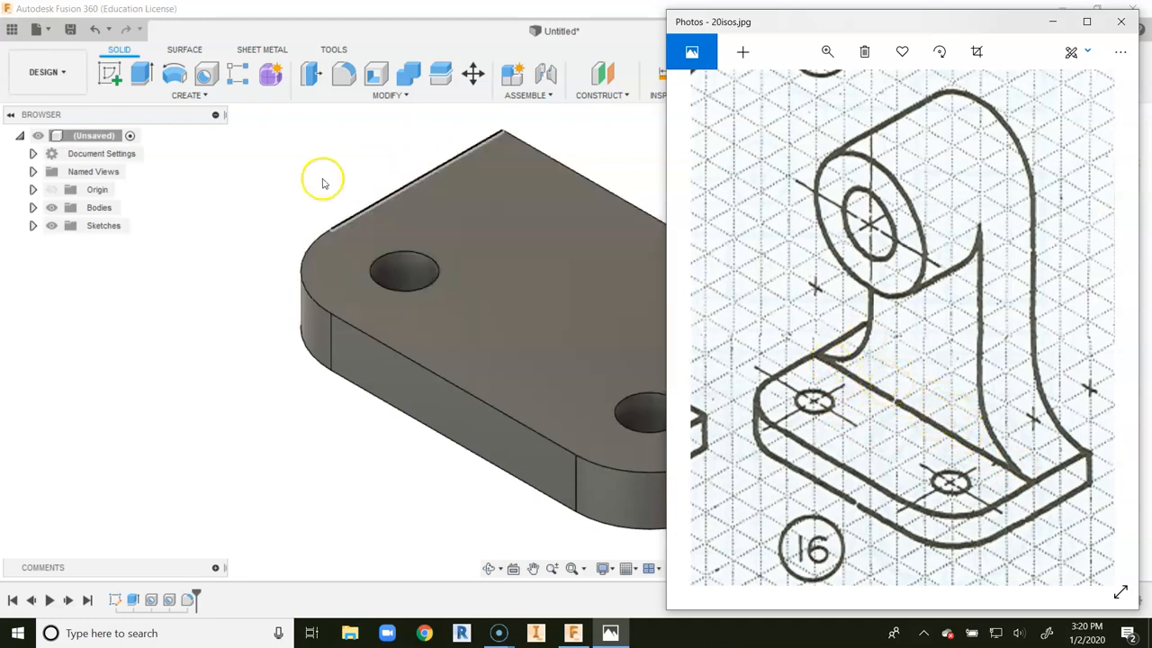
{"action": "left_click", "coordinate": [371, 187]}
{"action": "left_click", "coordinate": [94, 69]}
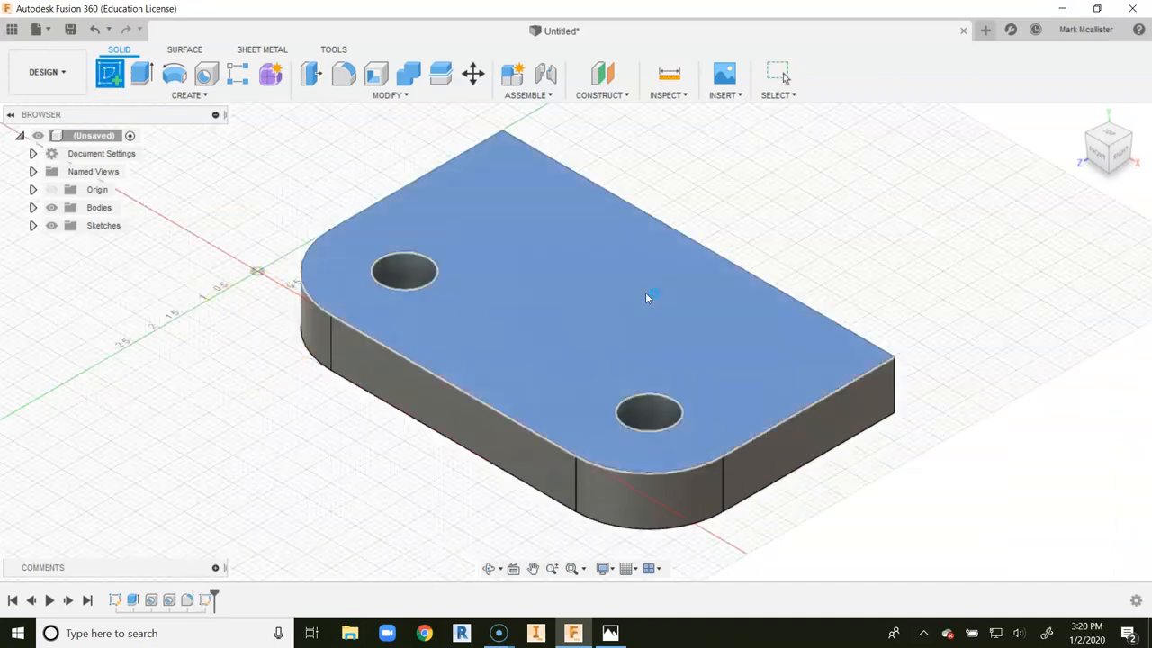
{"action": "left_click", "coordinate": [647, 295]}
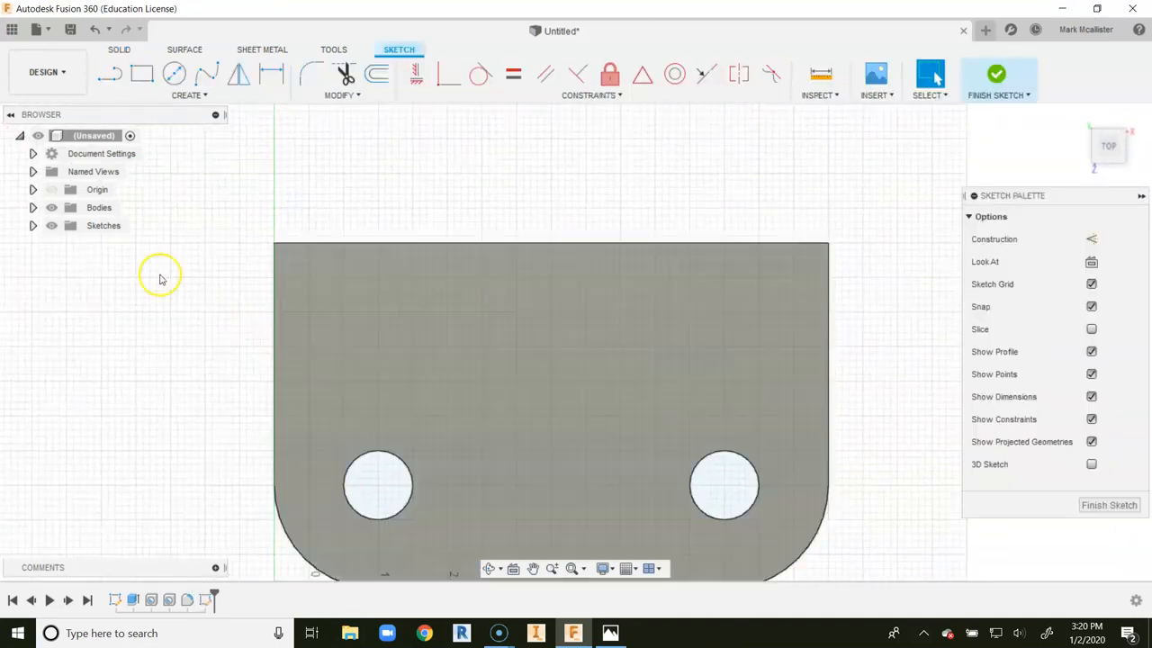
Step: Check the reference drawing and draw a rectangle 4 in wide and 2 in deep, starting on the plate's back edge
{"action": "left_click", "coordinate": [142, 75]}
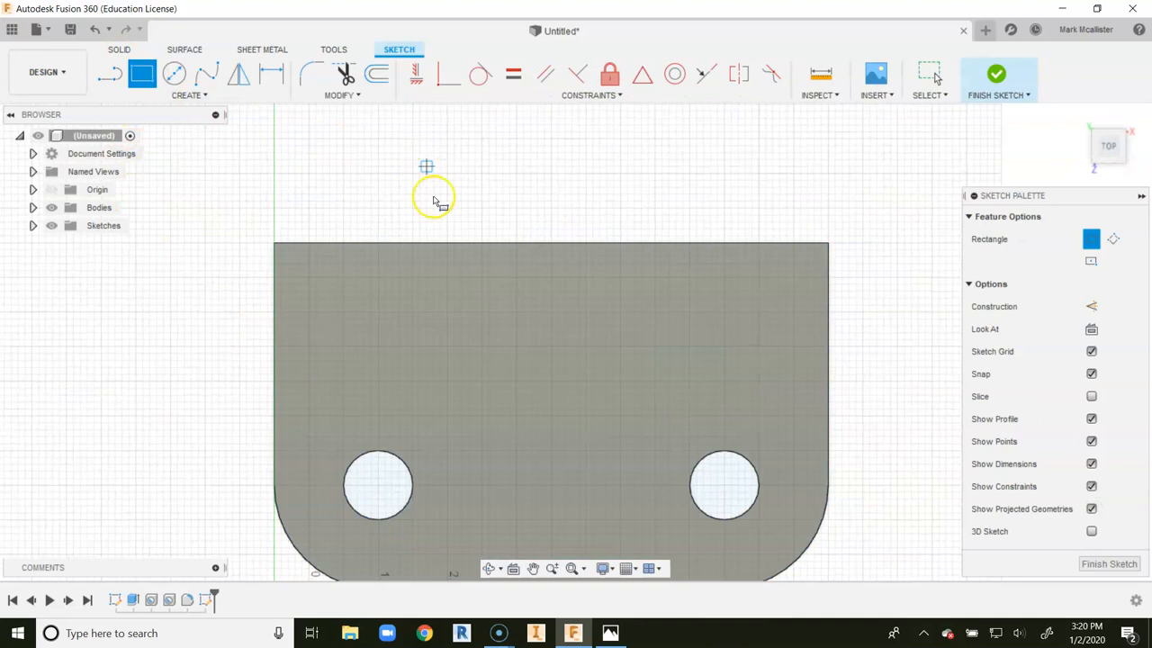
{"action": "left_click", "coordinate": [386, 243]}
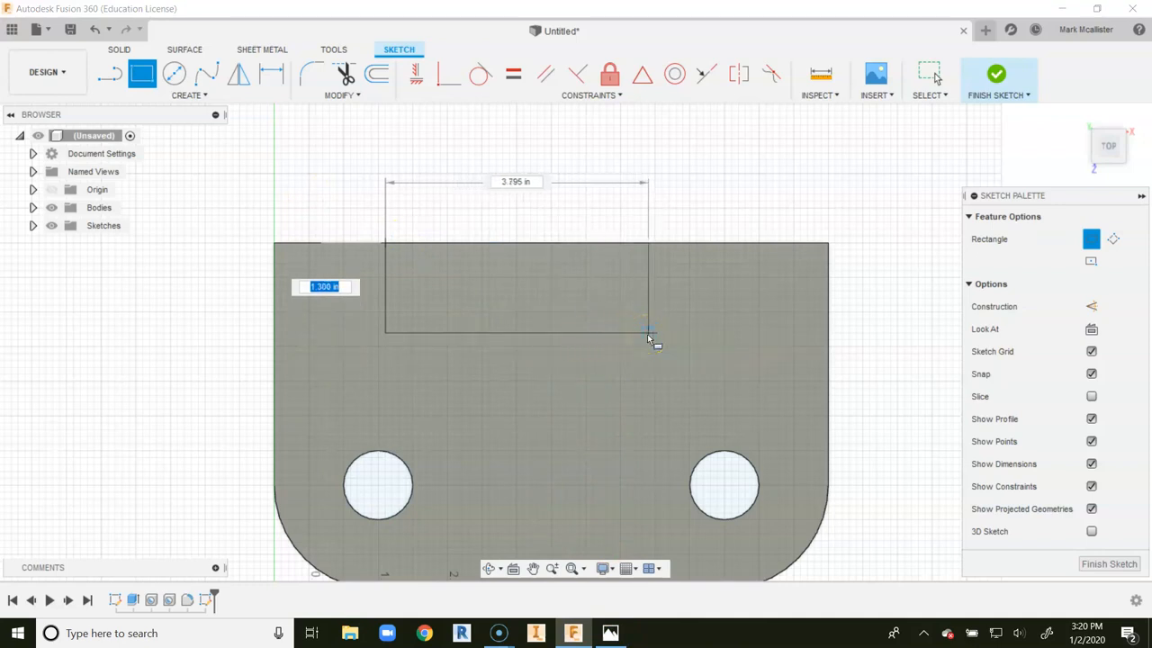
{"action": "left_click", "coordinate": [610, 633]}
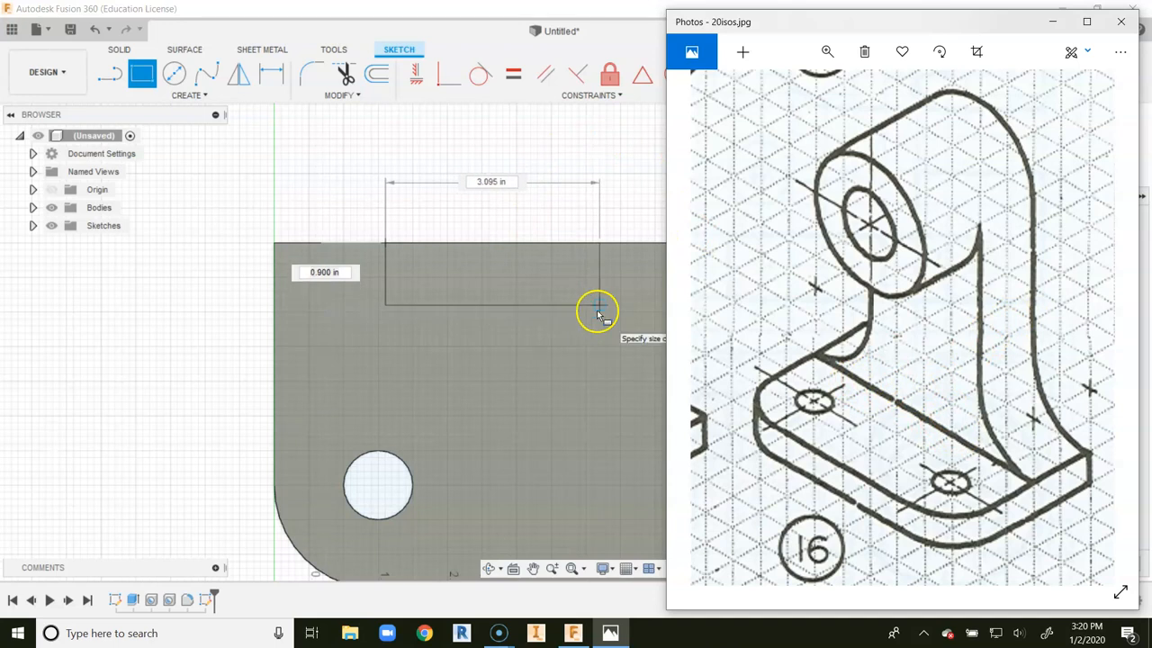
{"action": "left_click", "coordinate": [461, 18]}
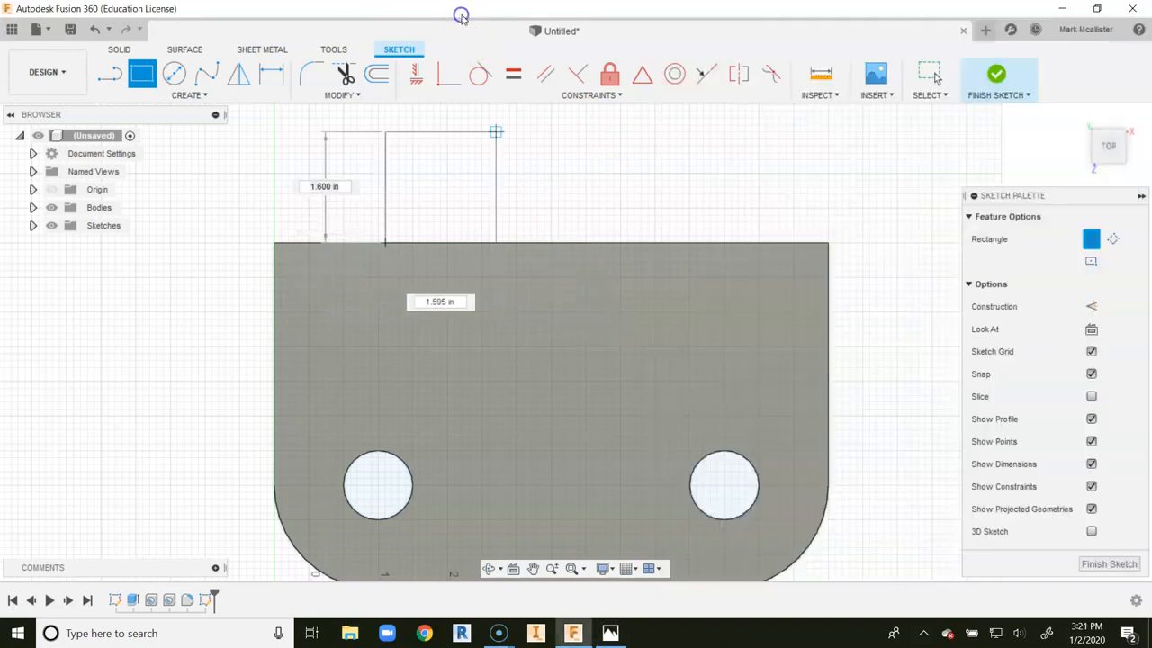
{"action": "type", "text": "2"}
{"action": "key", "text": "Tab"}
{"action": "type", "text": "4"}
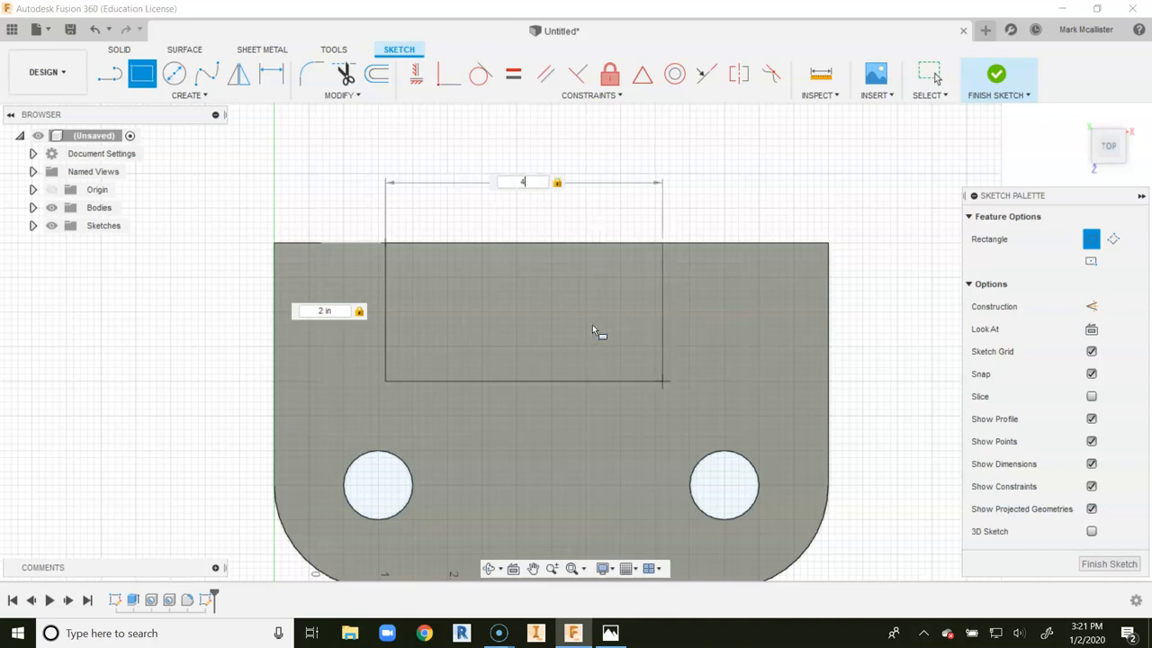
{"action": "key", "text": "Return"}
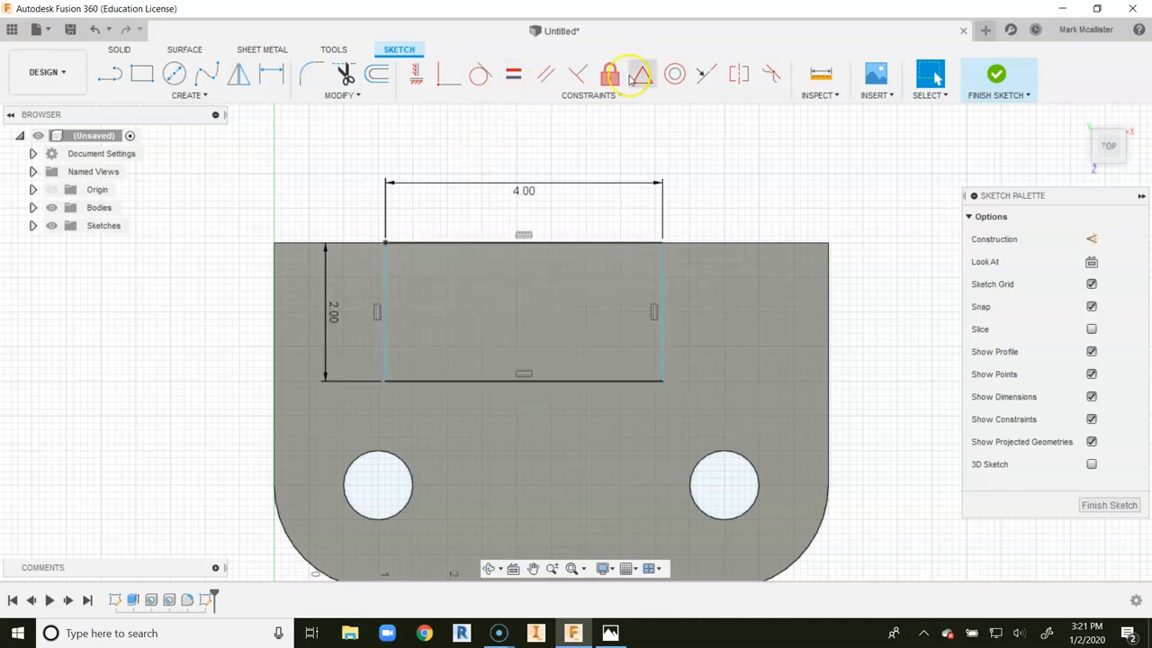
Step: Dimension the rectangle's left side 2 in from the plate's left edge and finish the sketch
{"action": "left_click", "coordinate": [273, 74]}
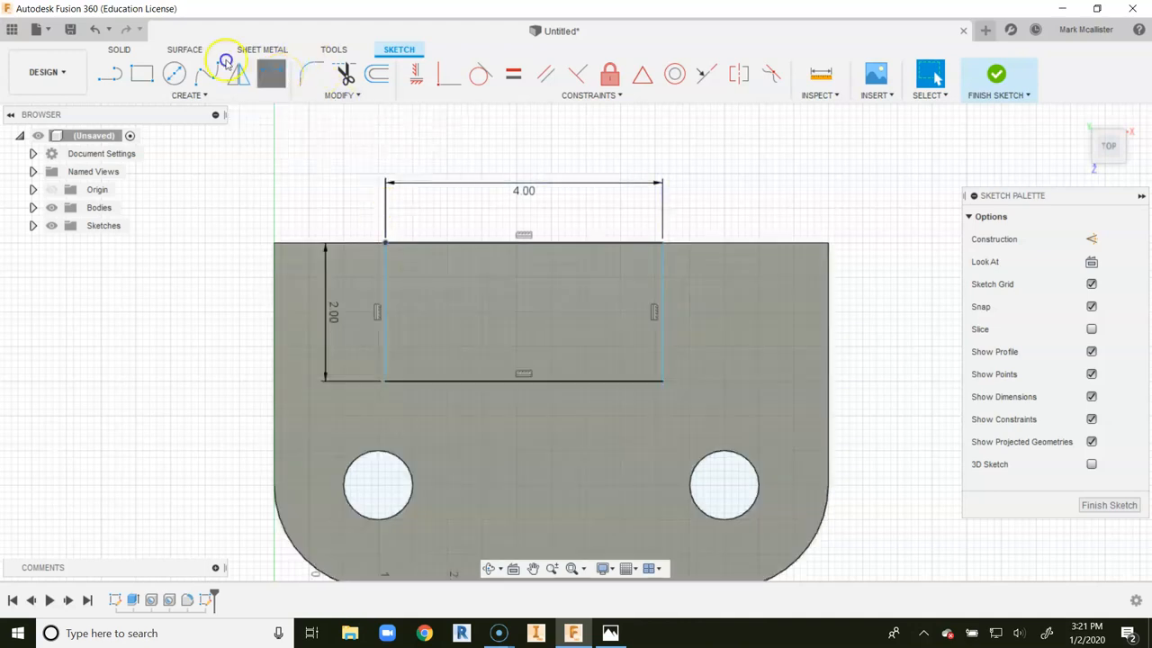
{"action": "left_click", "coordinate": [387, 295]}
{"action": "left_click", "coordinate": [275, 290]}
{"action": "left_click", "coordinate": [329, 191]}
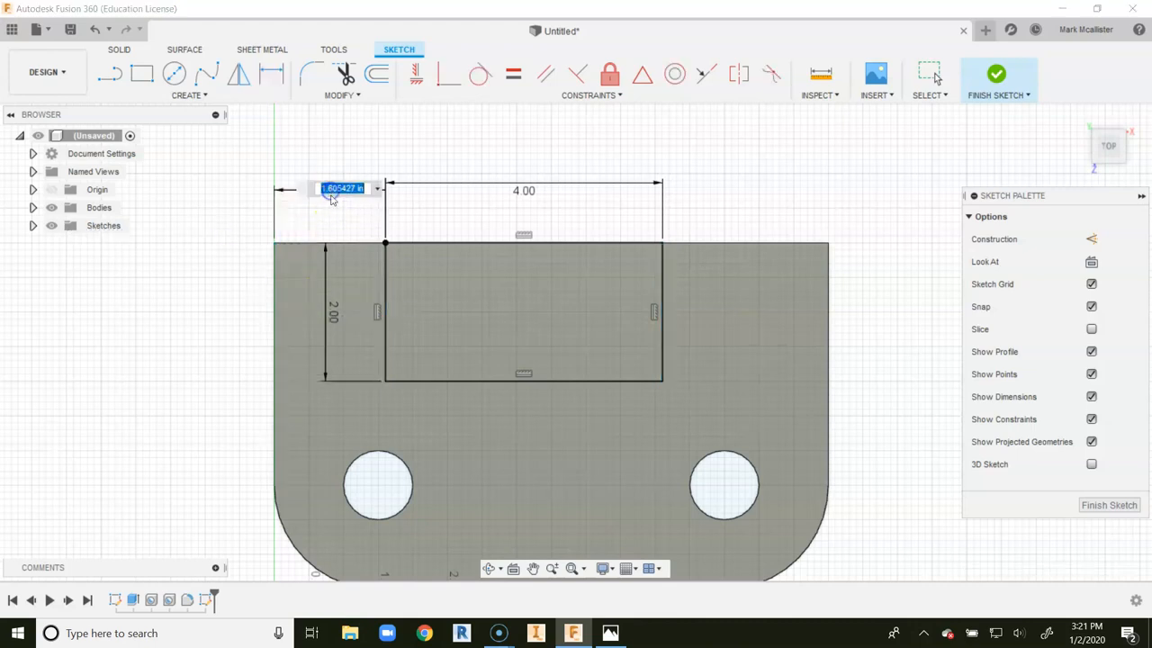
{"action": "type", "text": "2"}
{"action": "key", "text": "Return"}
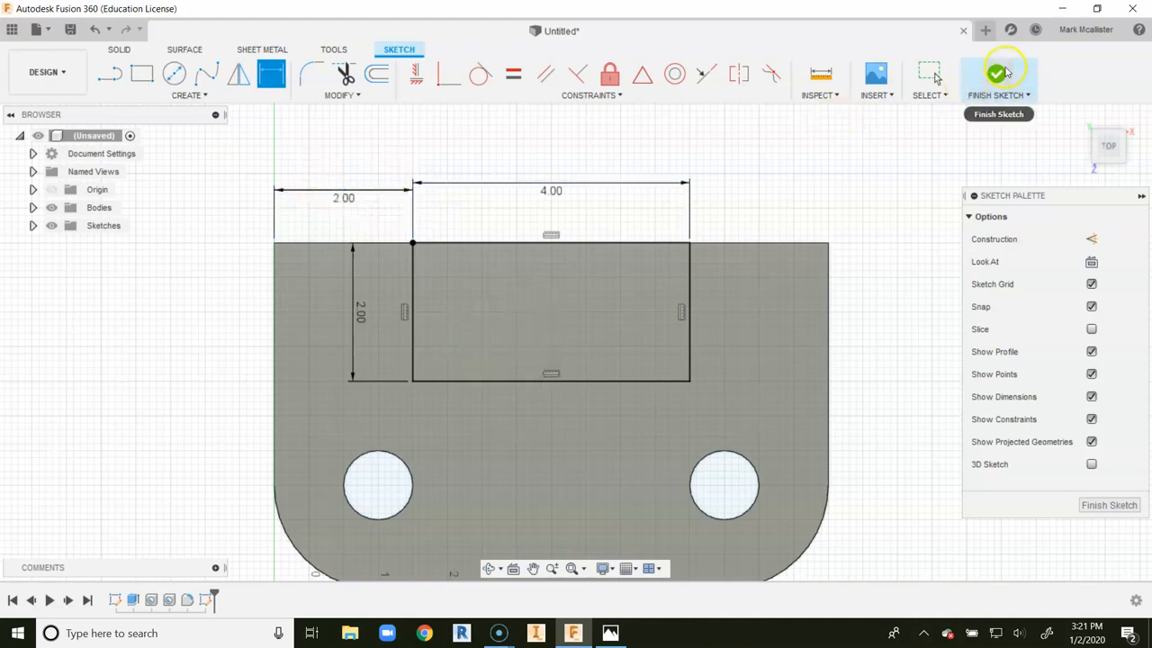
{"action": "left_click", "coordinate": [1005, 71]}
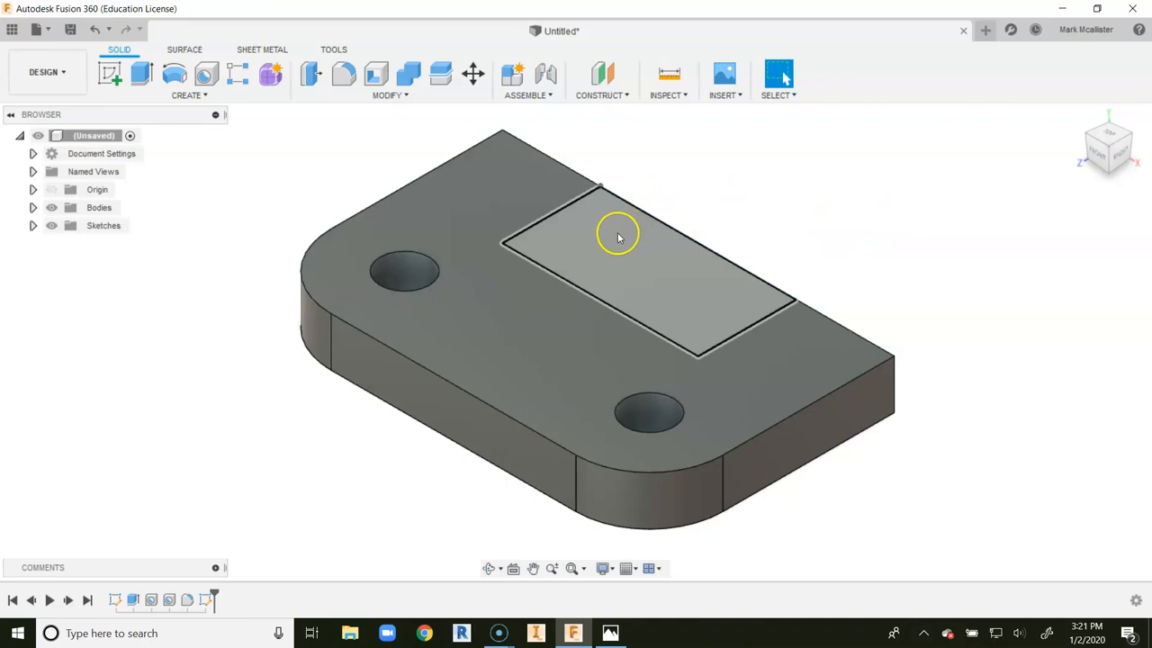
Step: Check the upright's height in the reference drawing and extrude the rectangle 9 in upward from the plate
{"action": "left_click", "coordinate": [620, 636]}
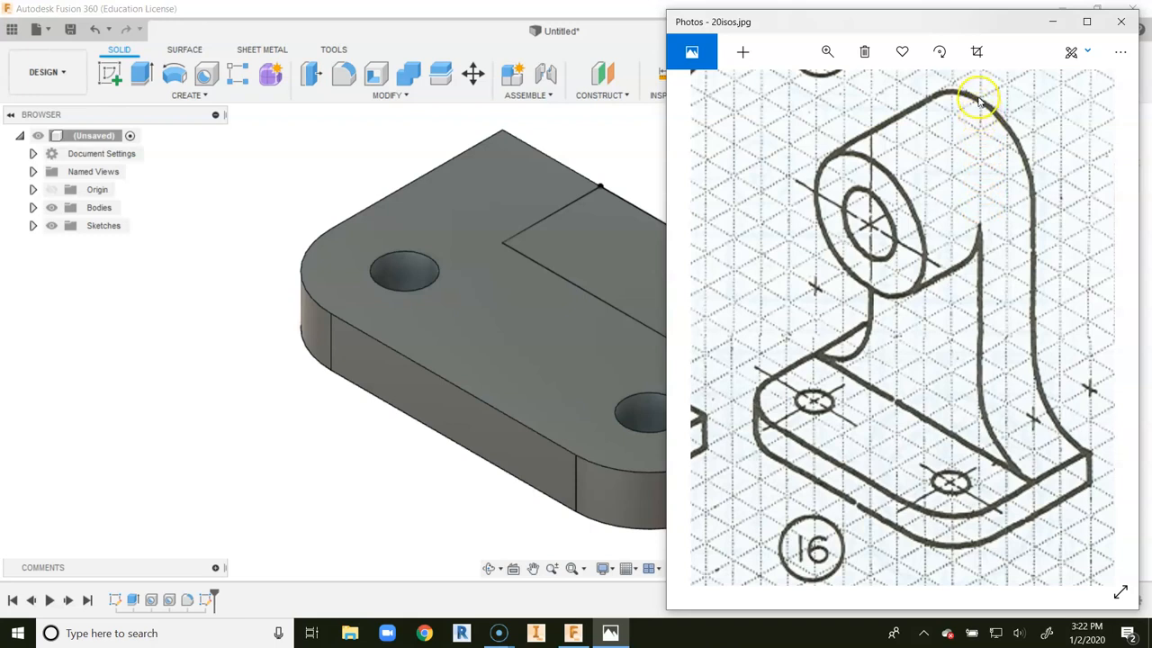
{"action": "left_click", "coordinate": [188, 115]}
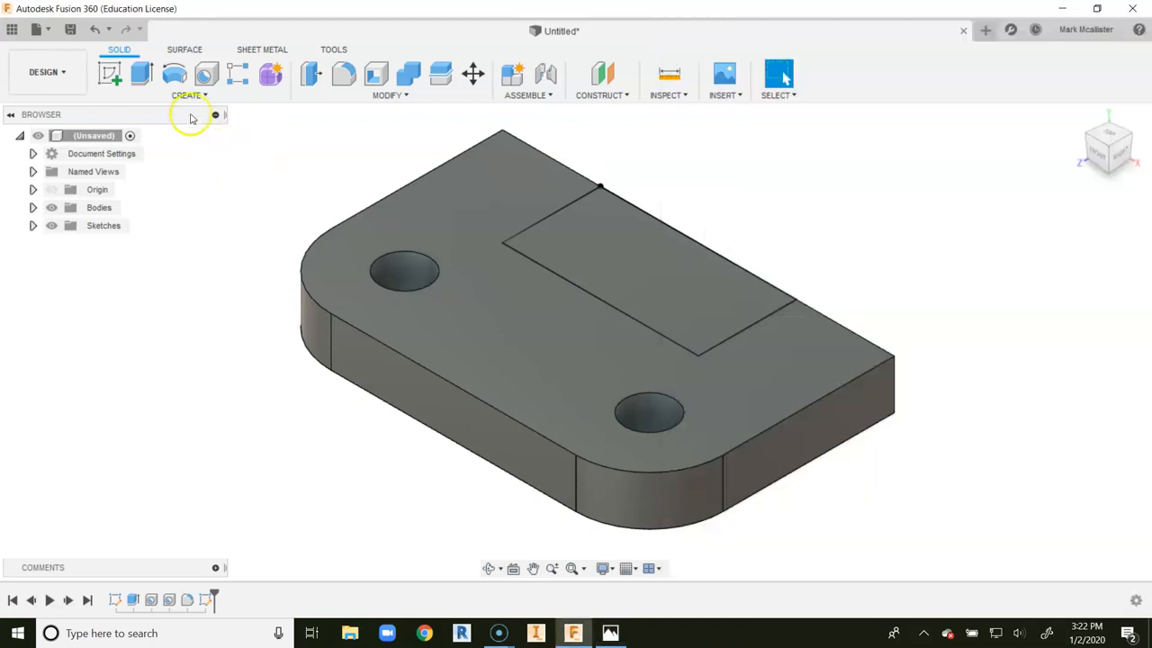
{"action": "left_click", "coordinate": [141, 78]}
{"action": "left_click", "coordinate": [671, 265]}
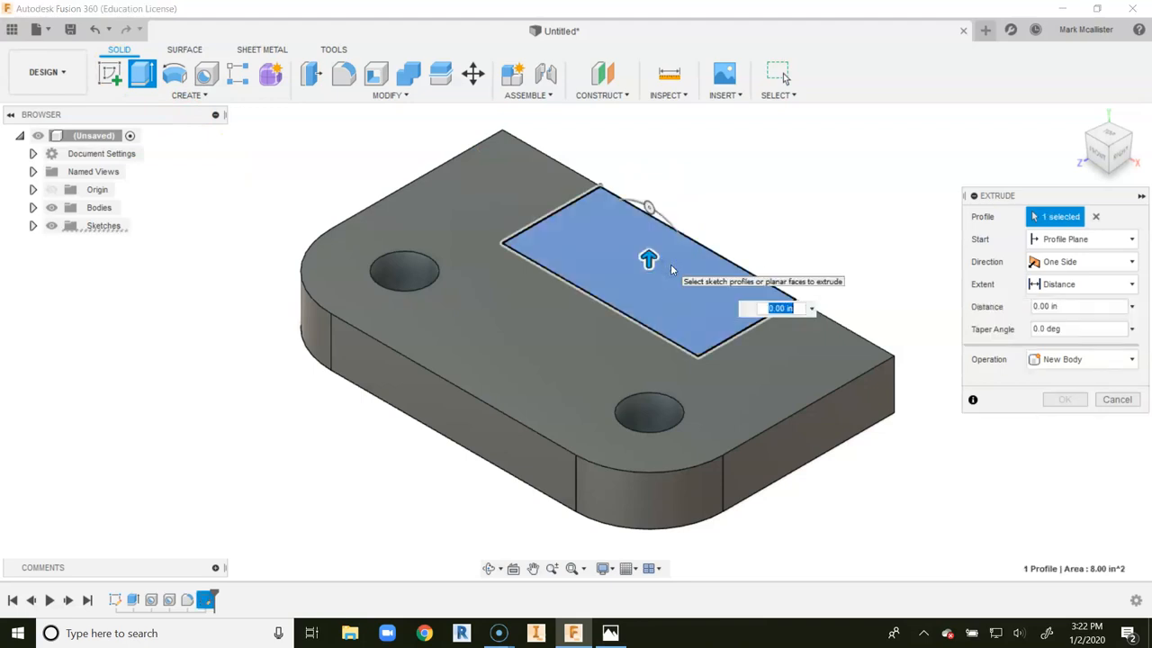
{"action": "type", "text": "4"}
{"action": "key", "text": "Return"}
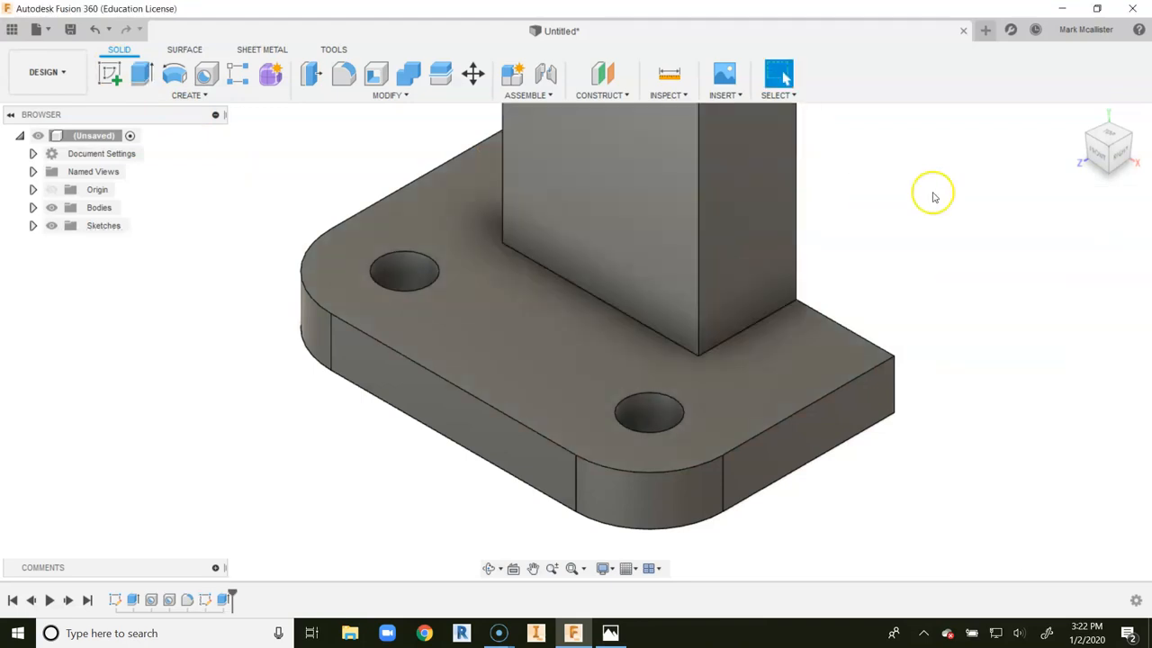
Step: Check the reference drawing and fillet the two short top edges of the upright with a 2 in radius
{"action": "left_click", "coordinate": [1078, 119]}
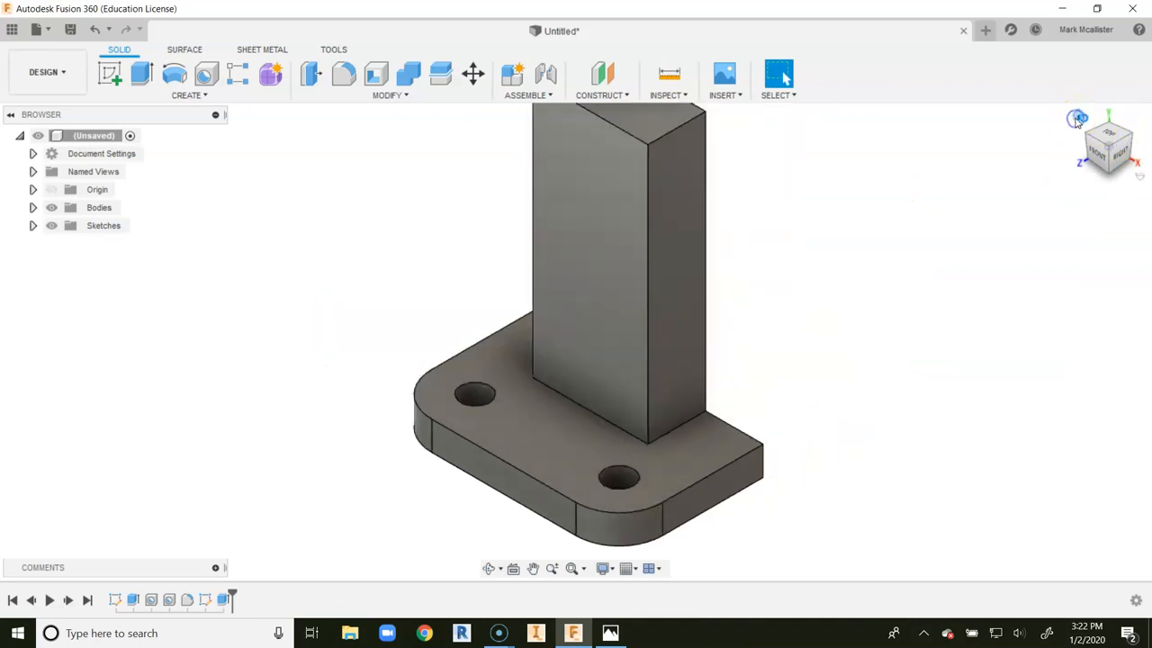
{"action": "left_click", "coordinate": [620, 635]}
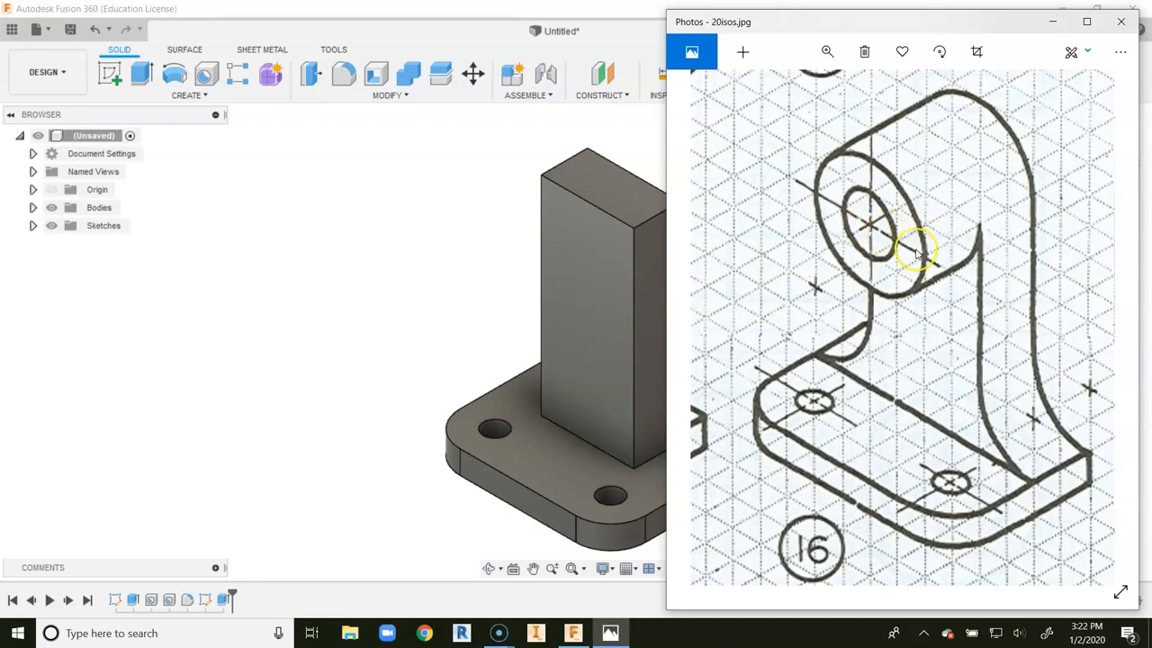
{"action": "left_click", "coordinate": [428, 244]}
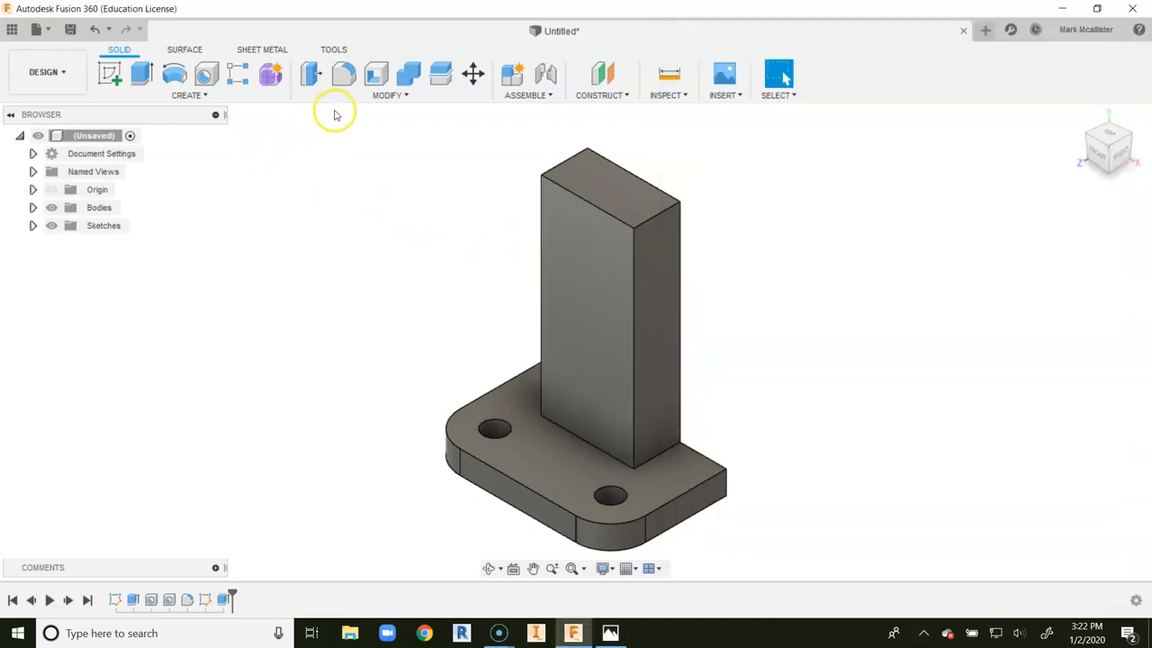
{"action": "left_click", "coordinate": [346, 74]}
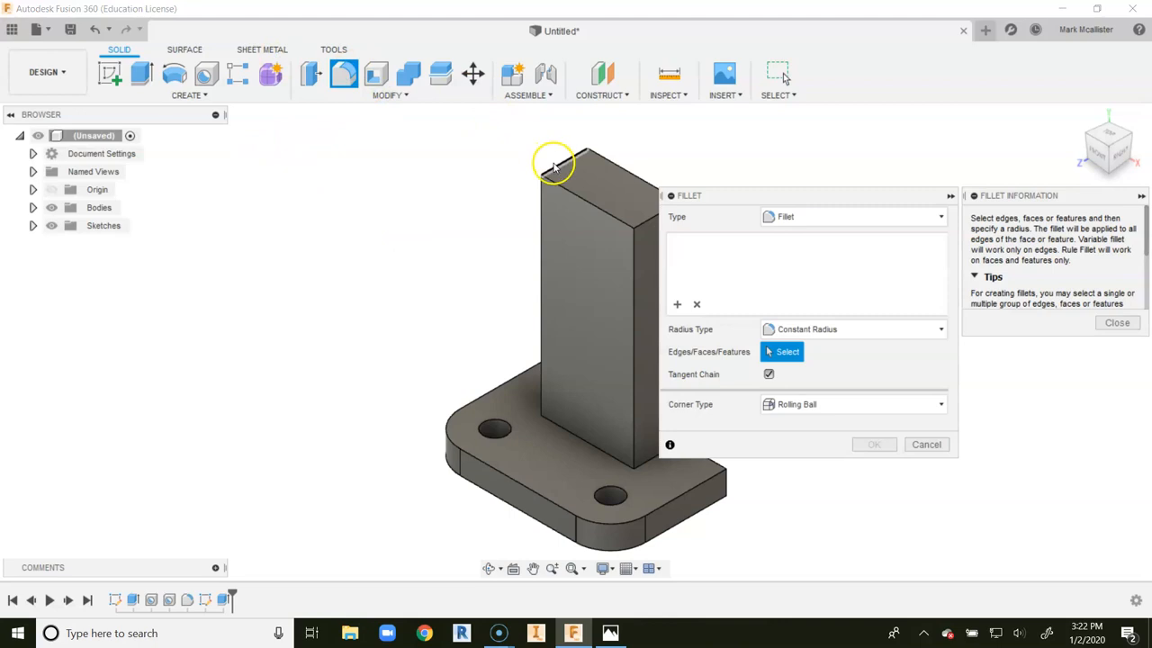
{"action": "left_click", "coordinate": [553, 160]}
{"action": "left_click", "coordinate": [657, 217]}
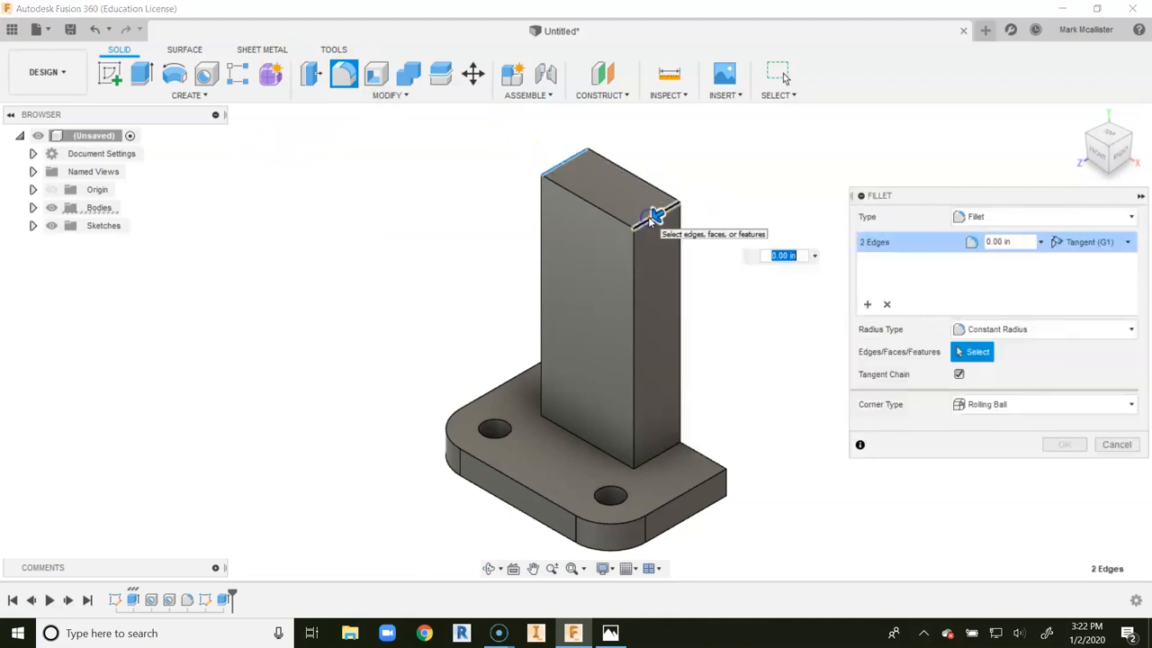
{"action": "type", "text": "2"}
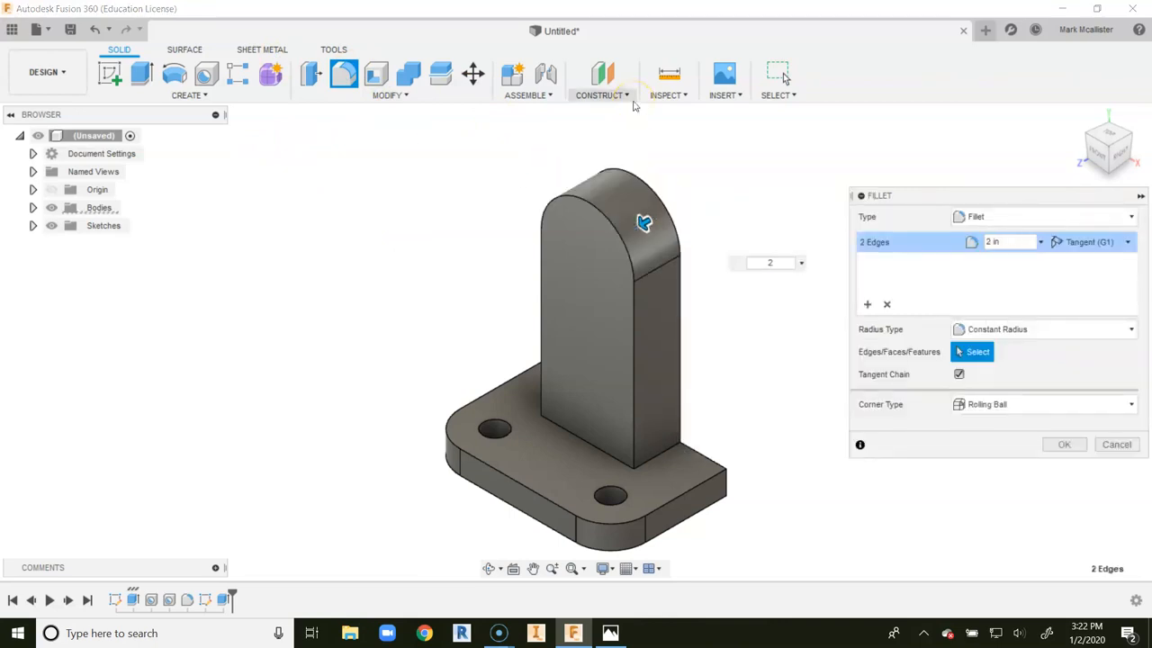
{"action": "key", "text": "Return"}
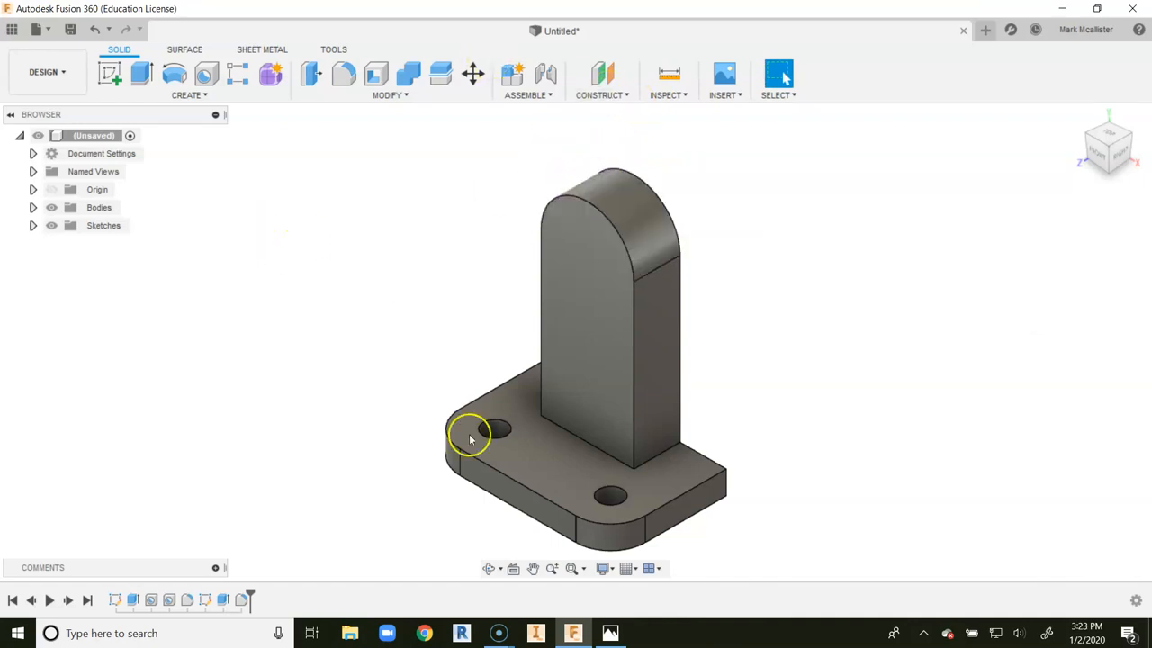
Step: Check the reference drawing and fillet the two side edges where the upright meets the plate with a 2 in radius
{"action": "left_click", "coordinate": [610, 633]}
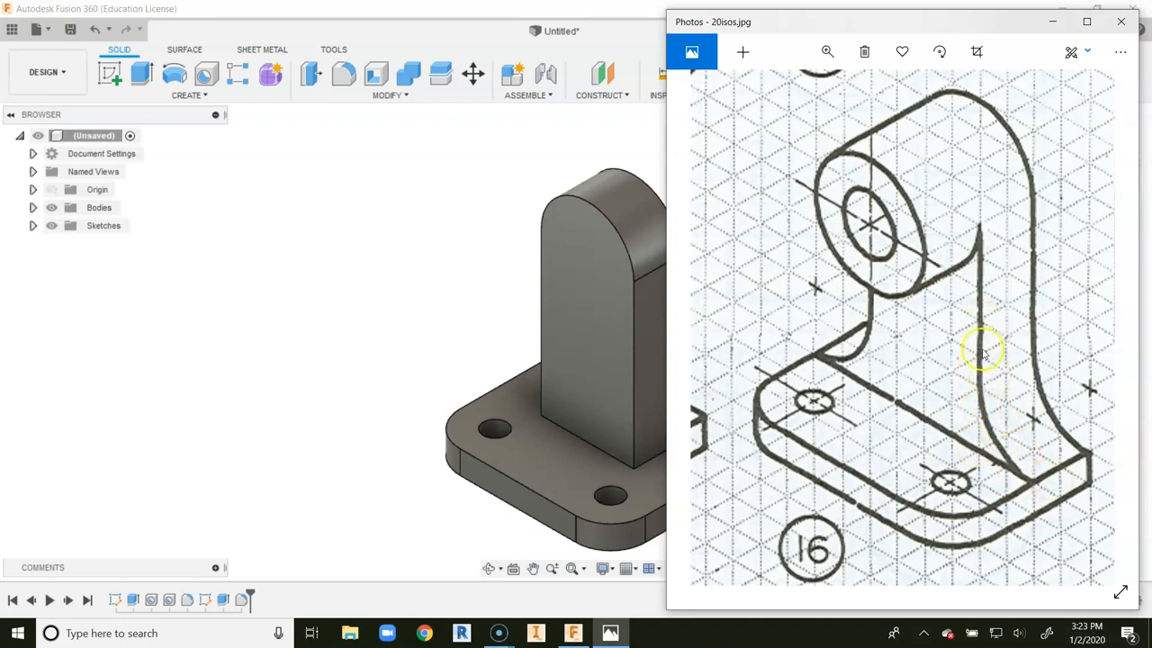
{"action": "left_click", "coordinate": [270, 210]}
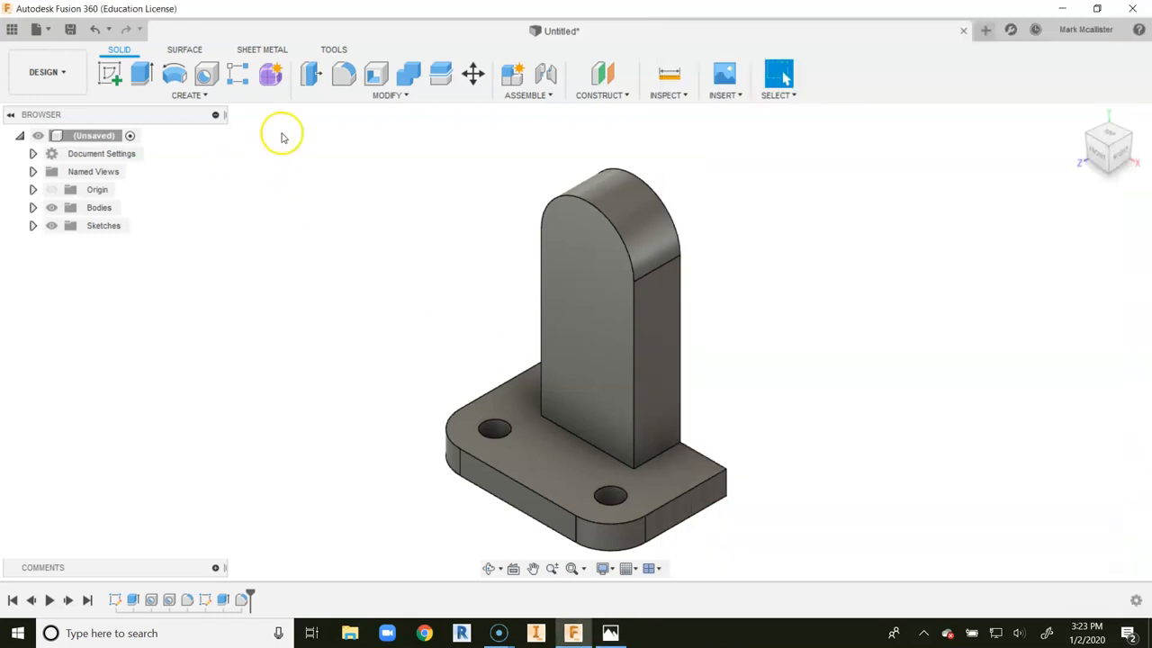
{"action": "left_click", "coordinate": [349, 79]}
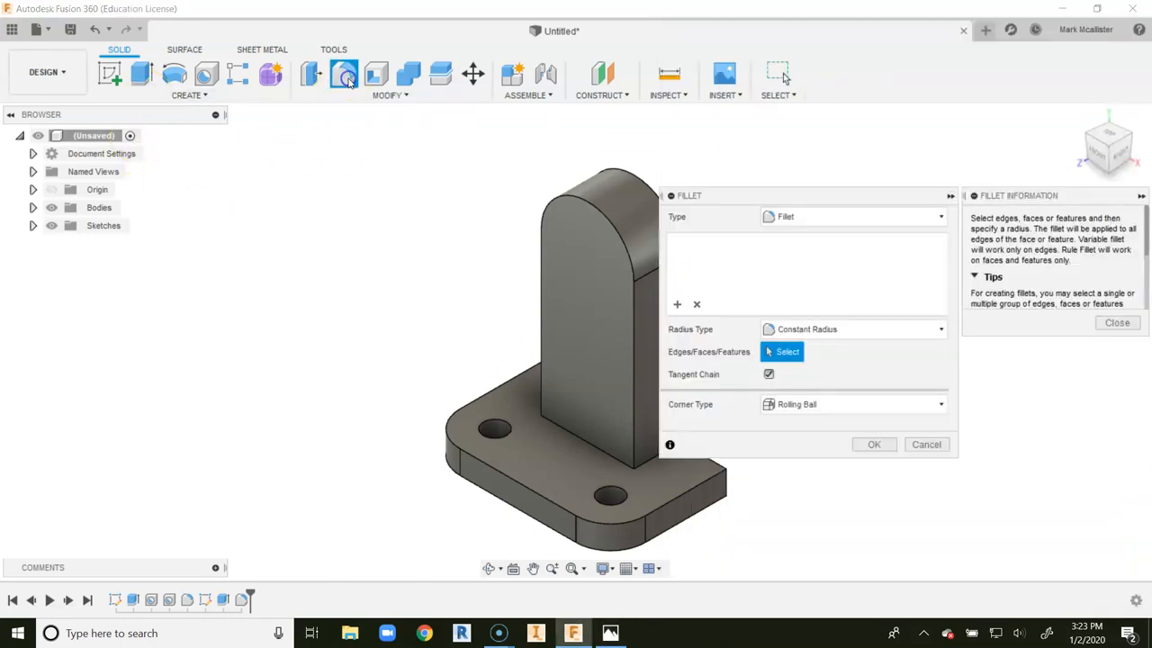
{"action": "left_click", "coordinate": [648, 464]}
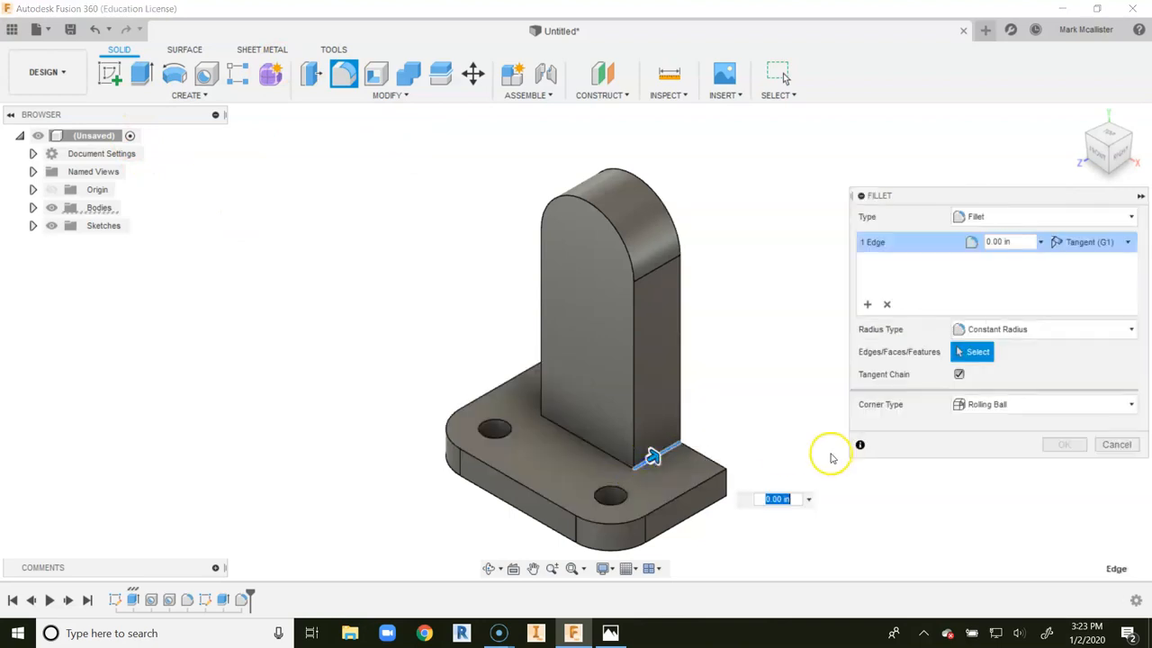
{"action": "left_click", "coordinate": [1087, 137]}
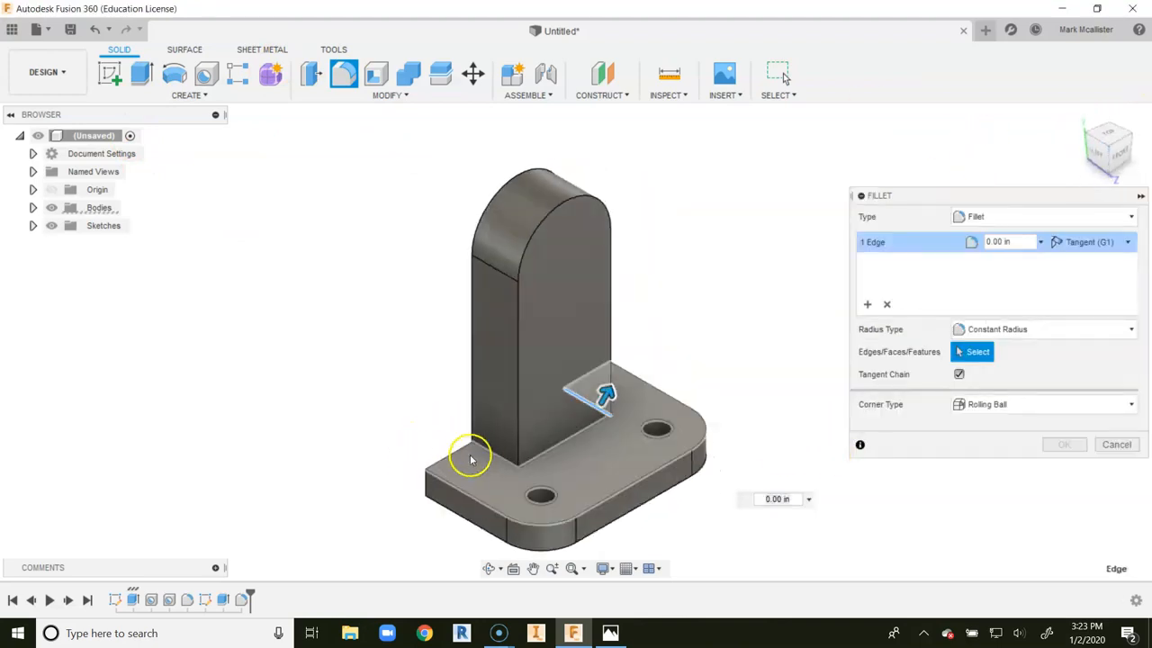
{"action": "left_click", "coordinate": [482, 456]}
{"action": "type", "text": "2"}
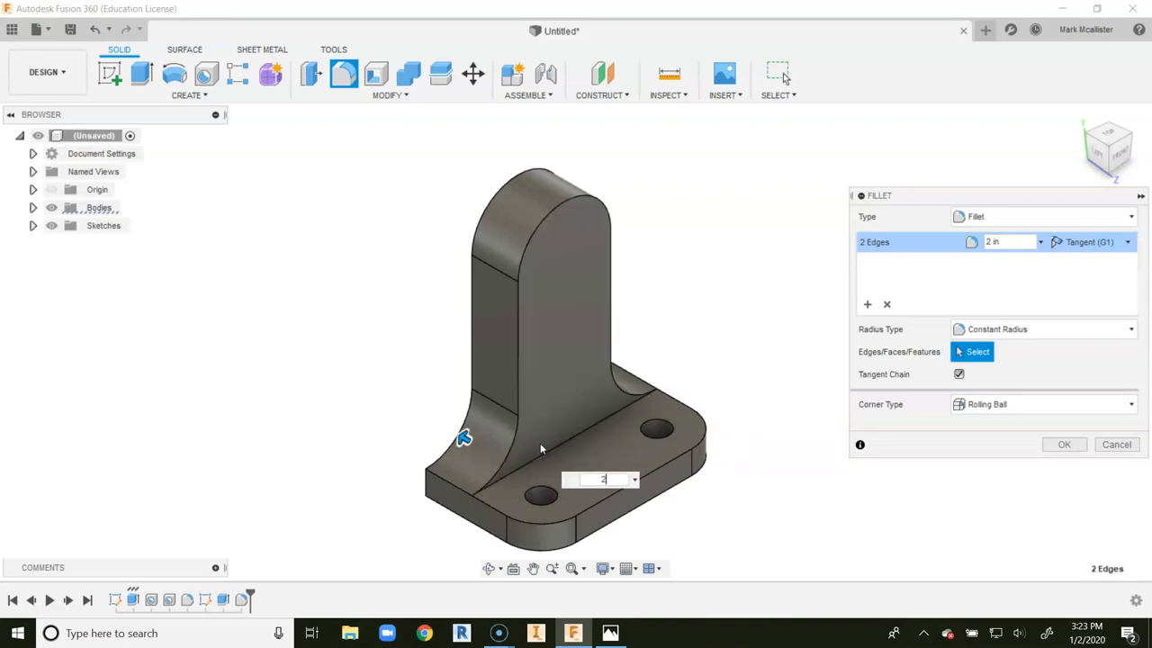
{"action": "key", "text": "Return"}
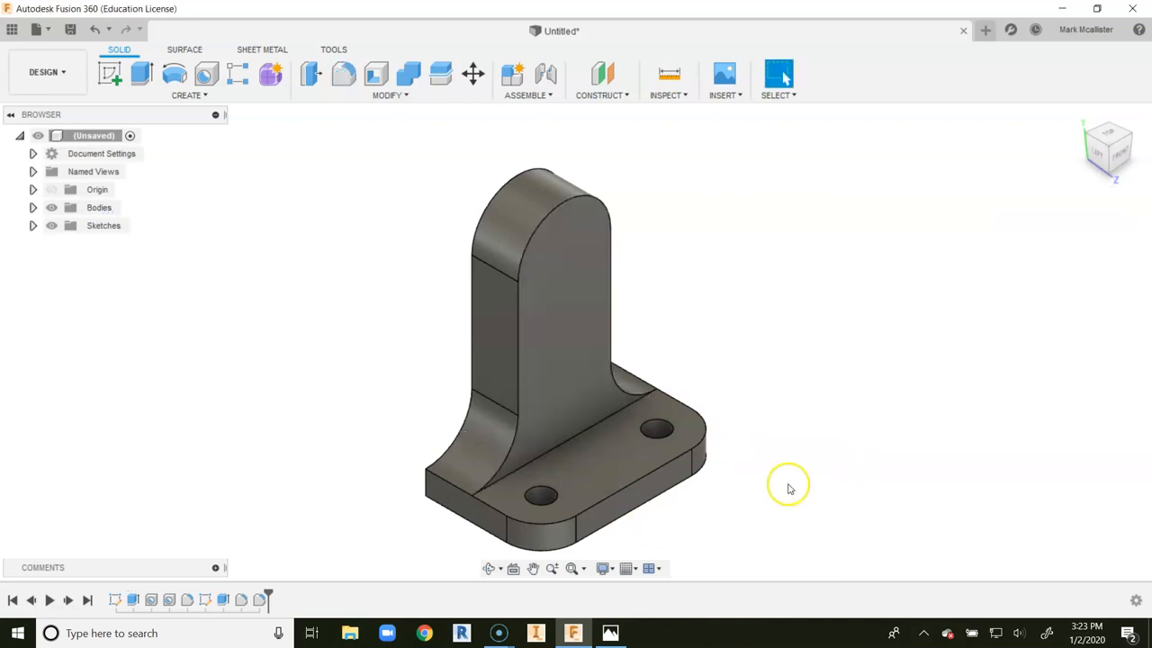
Step: Check the cylindrical boss in the reference drawing and start a sketch on the upright's front face
{"action": "left_click", "coordinate": [1129, 135]}
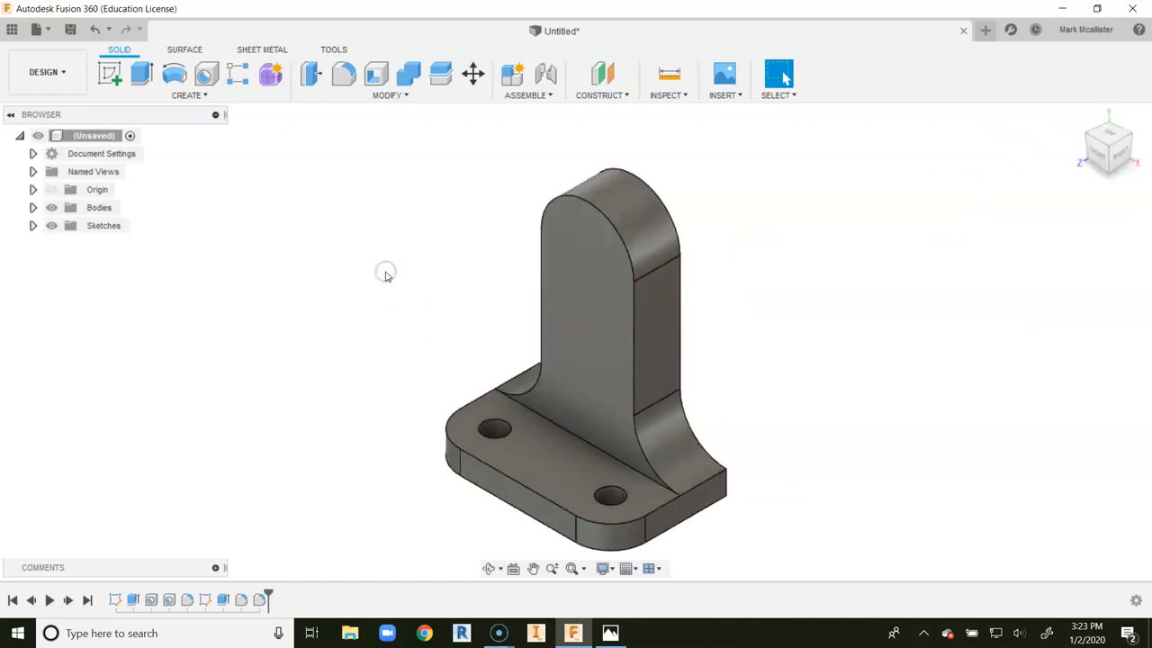
{"action": "left_click", "coordinate": [610, 633]}
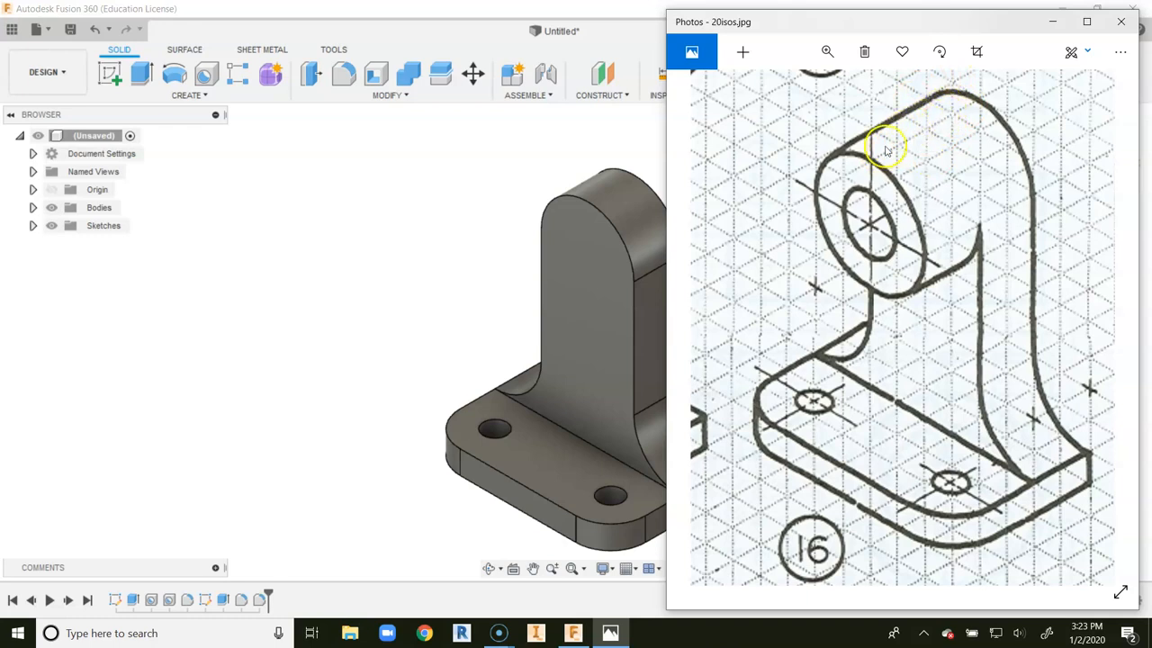
{"action": "left_click", "coordinate": [502, 254]}
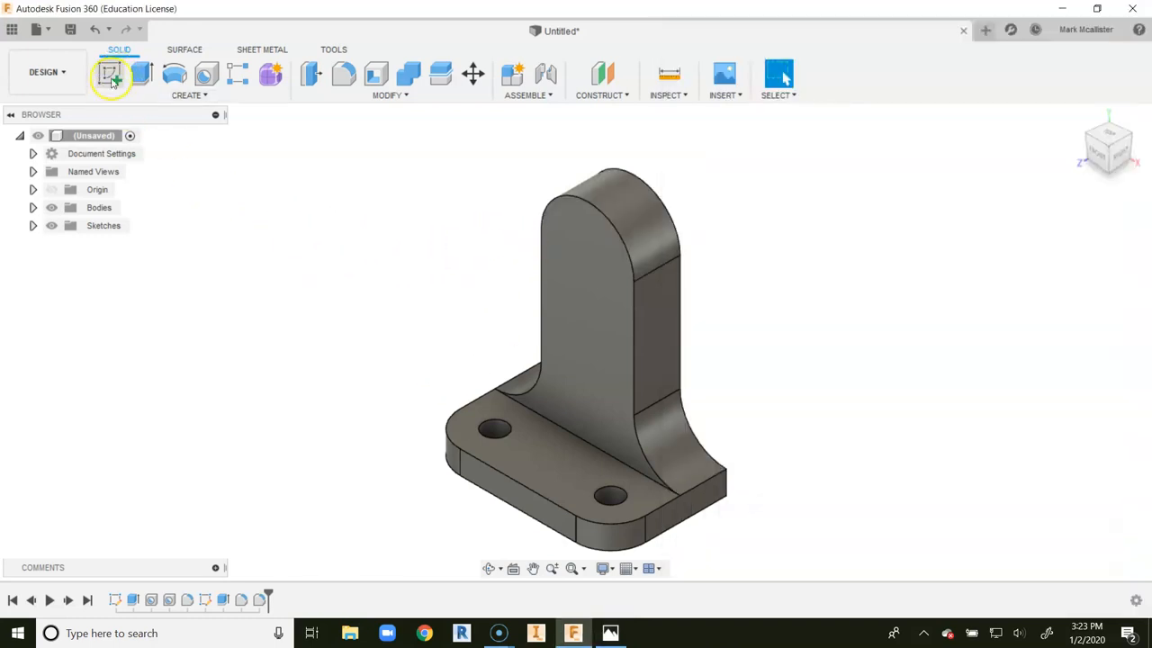
{"action": "left_click", "coordinate": [110, 74]}
{"action": "left_click", "coordinate": [593, 298]}
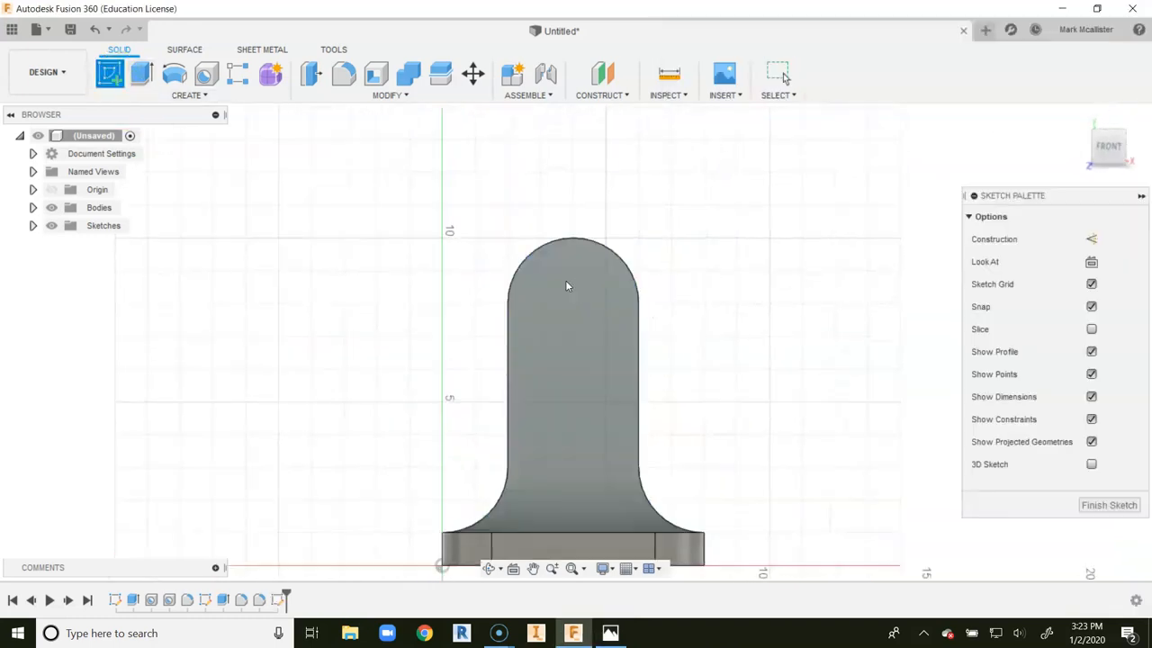
Step: Sketch a circle concentric with the upright's rounded top, reaching out to its side edges, and finish the sketch
{"action": "left_click", "coordinate": [175, 76]}
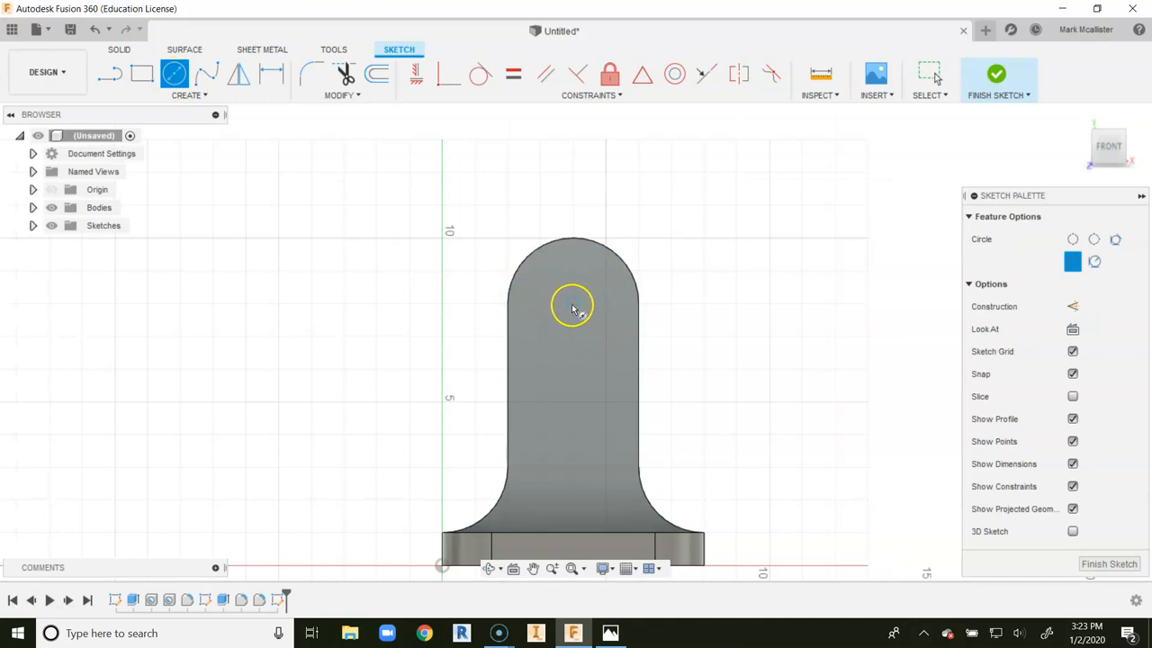
{"action": "scroll", "coordinate": [570, 306], "scroll_direction": "up", "scroll_amount": 2}
{"action": "middle_click_drag", "start_coordinate": [571, 300], "coordinate": [560, 241]}
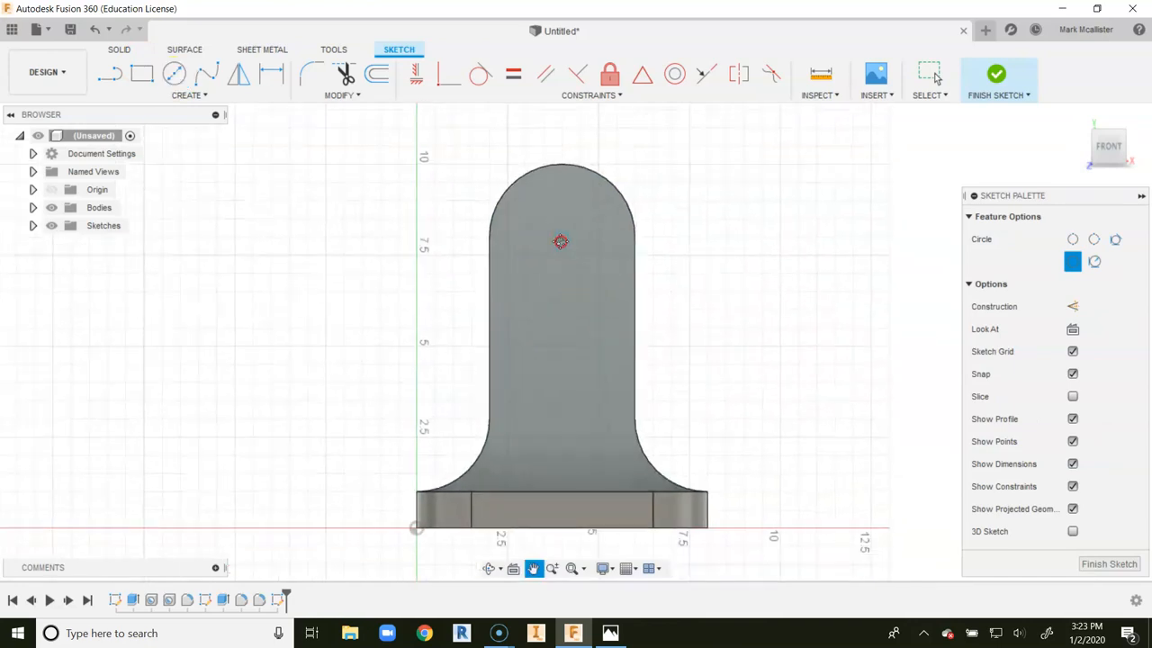
{"action": "left_click", "coordinate": [561, 236]}
{"action": "left_click", "coordinate": [635, 238]}
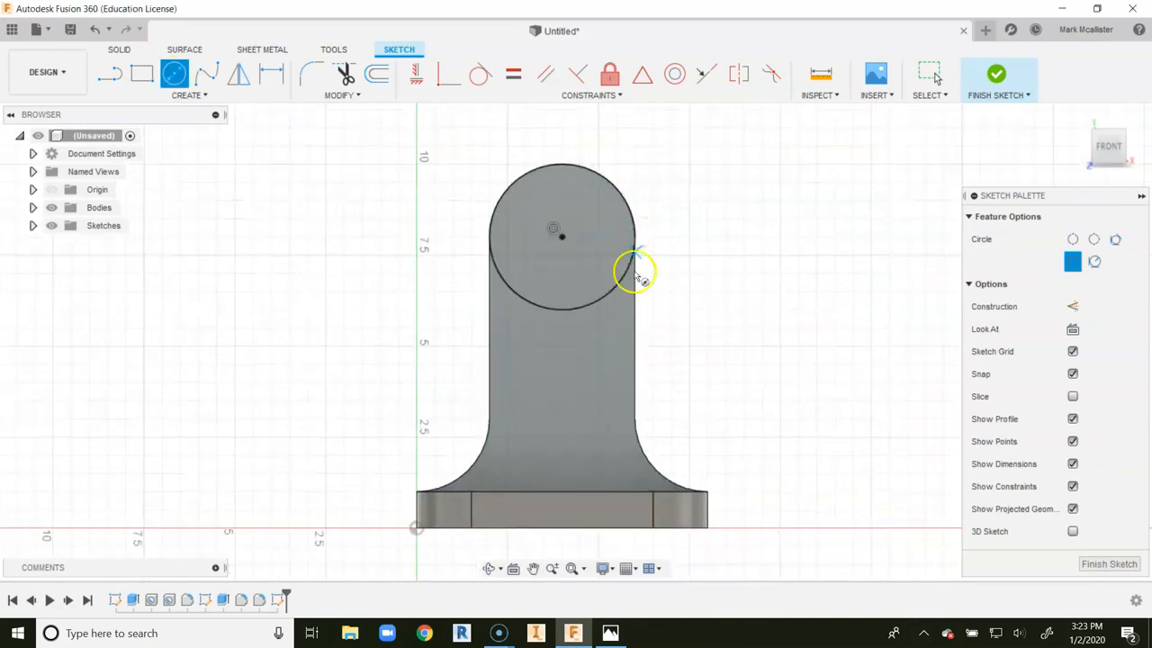
{"action": "left_click", "coordinate": [996, 74]}
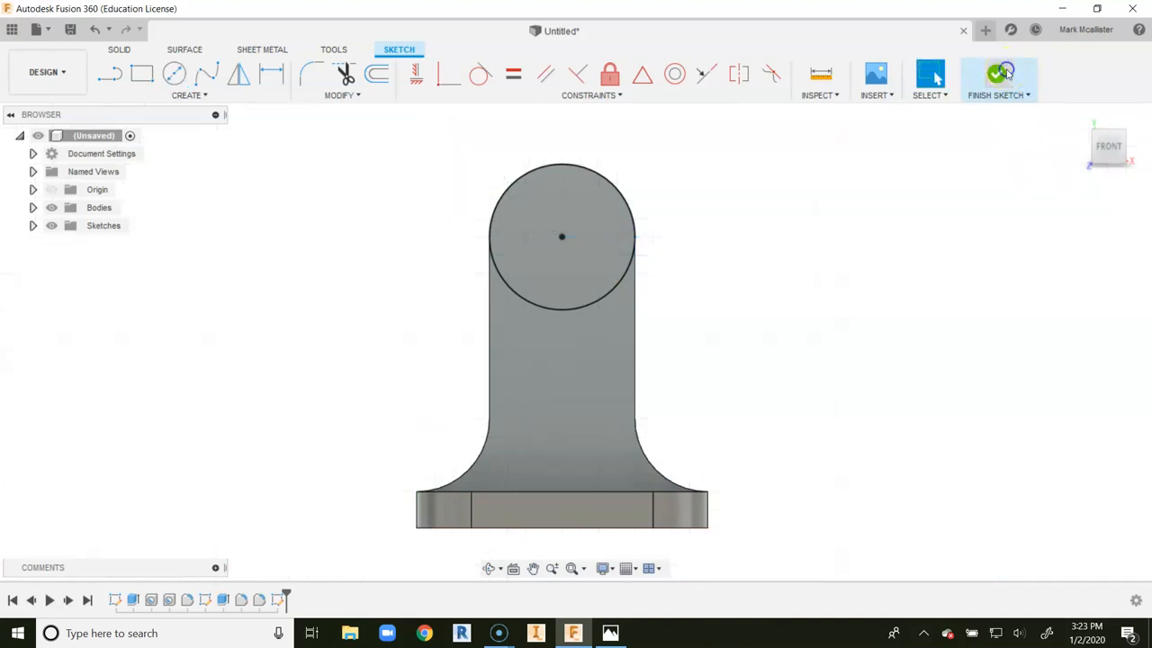
Step: Extrude the circle forward from the upright's front face to form the cylindrical boss
{"action": "left_click", "coordinate": [141, 76]}
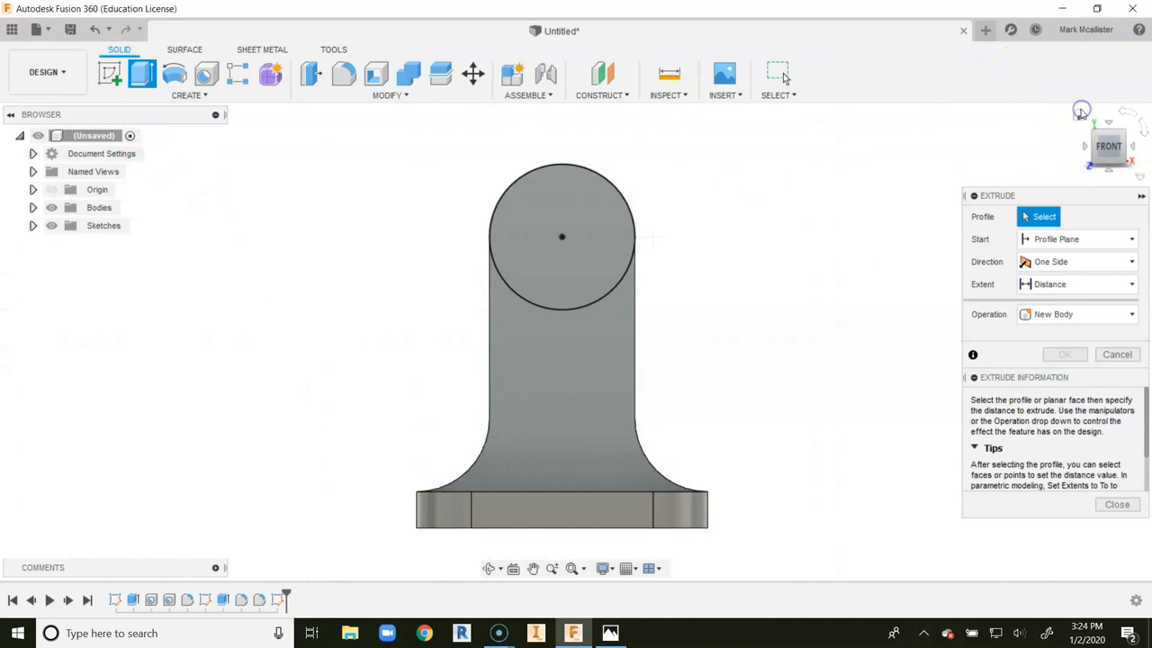
{"action": "left_click", "coordinate": [1076, 119]}
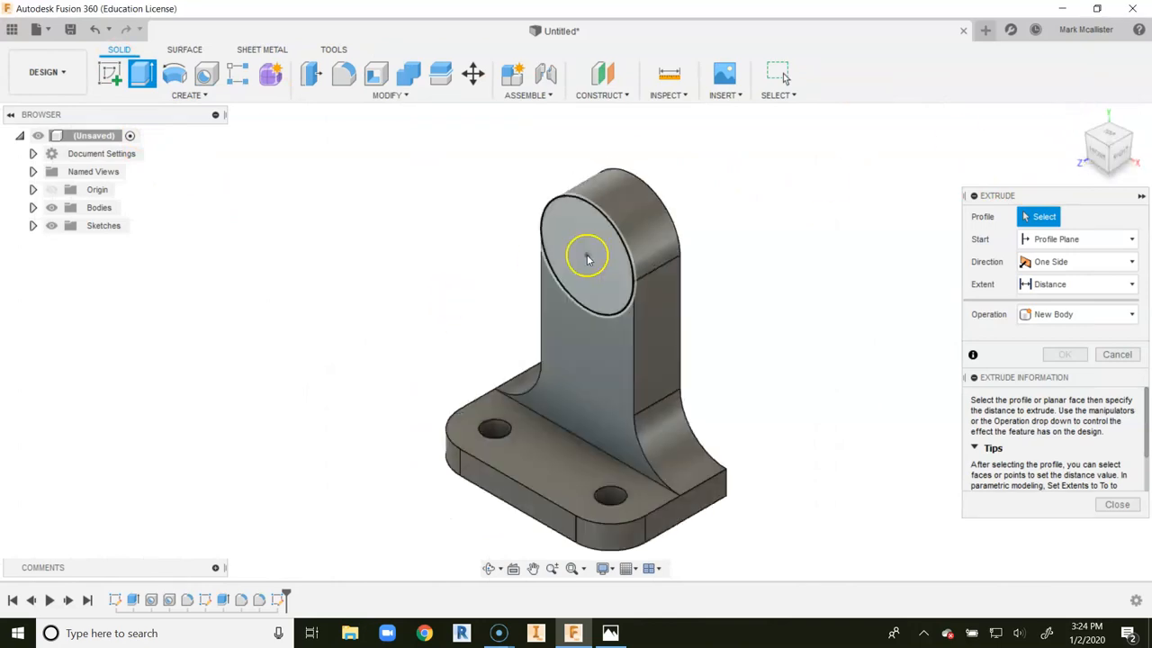
{"action": "left_click", "coordinate": [585, 259]}
{"action": "left_click", "coordinate": [586, 260]}
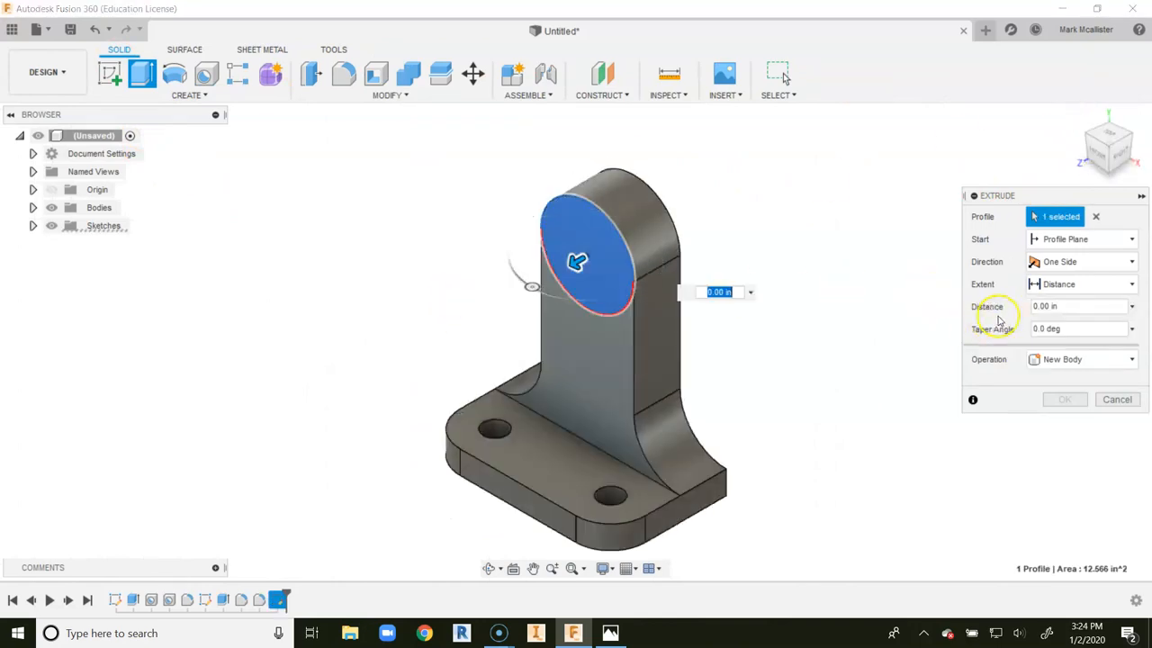
{"action": "key", "text": "Escape"}
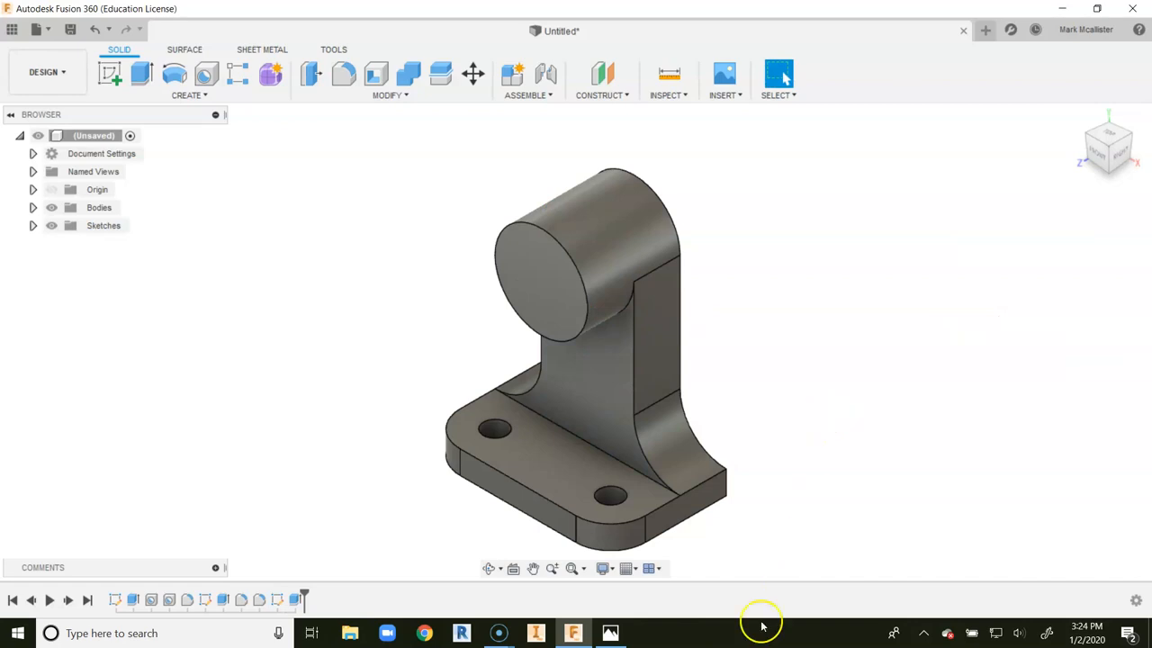
Step: Check the boss's hole in the reference drawing and place a hole at the center of the boss's front face
{"action": "left_click", "coordinate": [610, 633]}
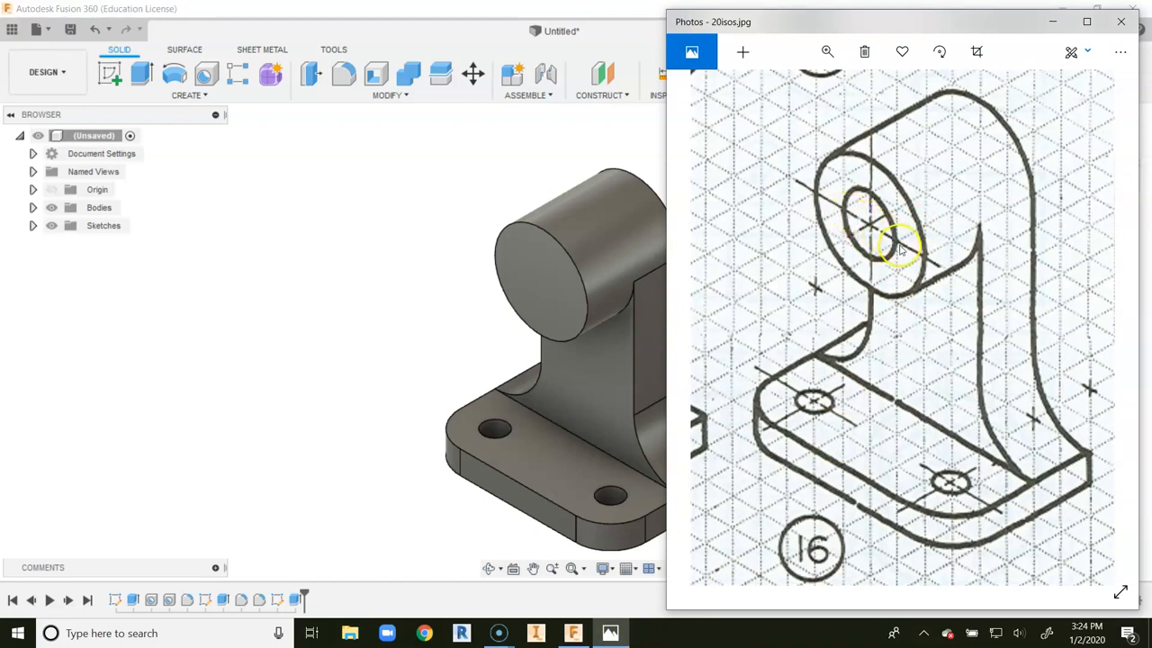
{"action": "left_click", "coordinate": [219, 216]}
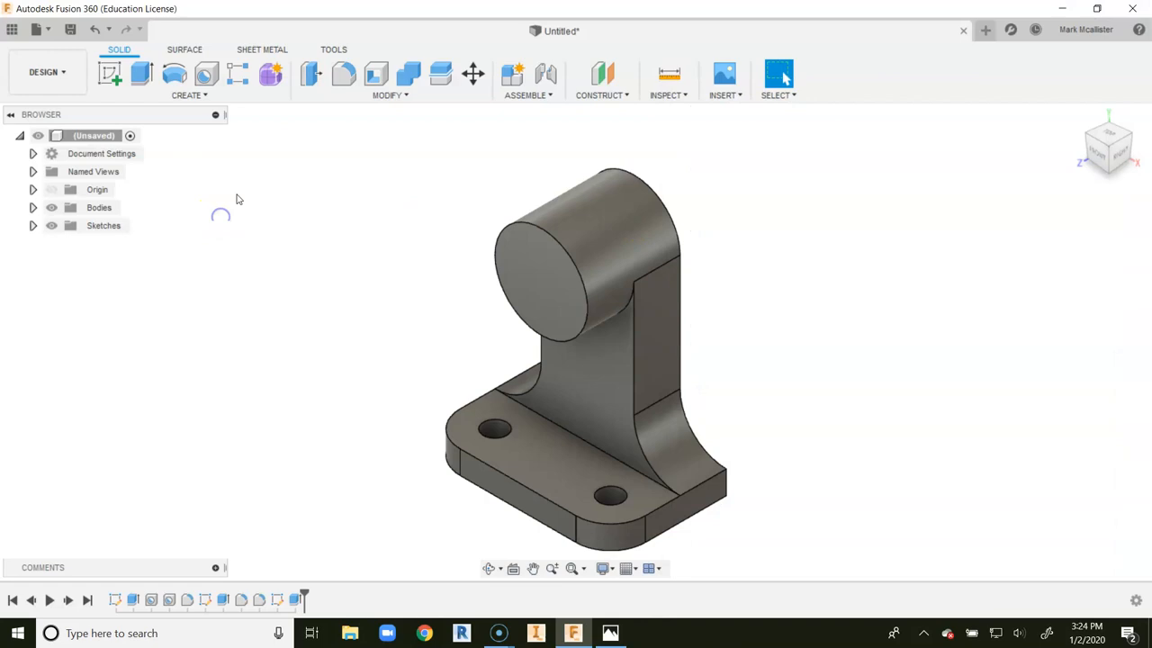
{"action": "left_click", "coordinate": [212, 85]}
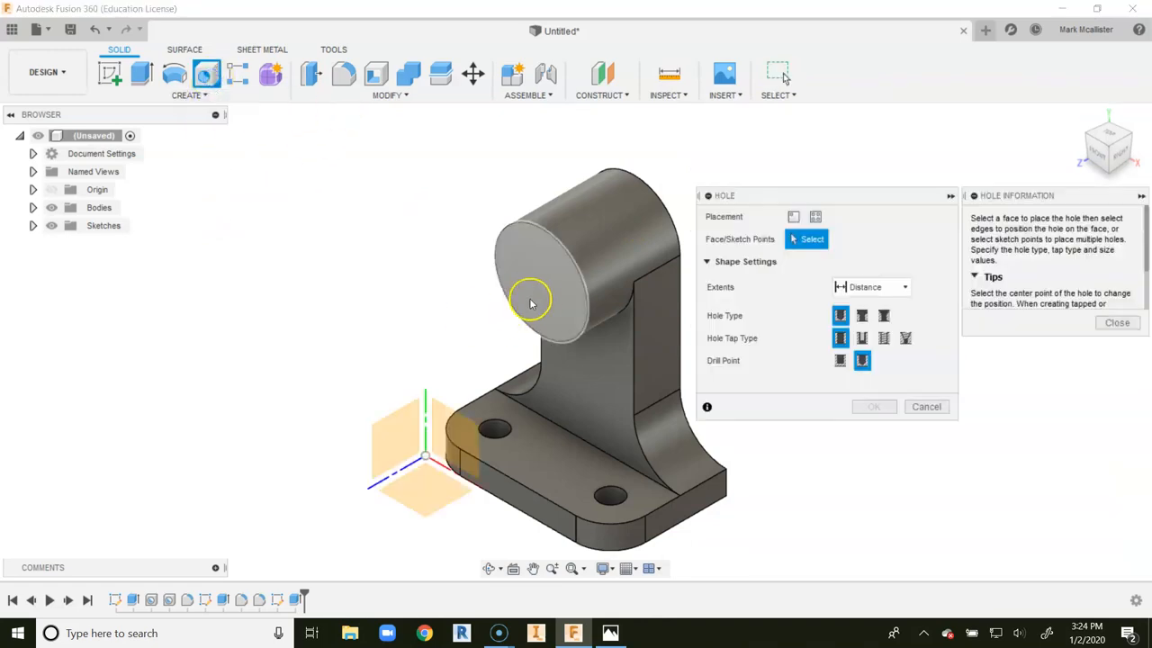
{"action": "left_click", "coordinate": [540, 300]}
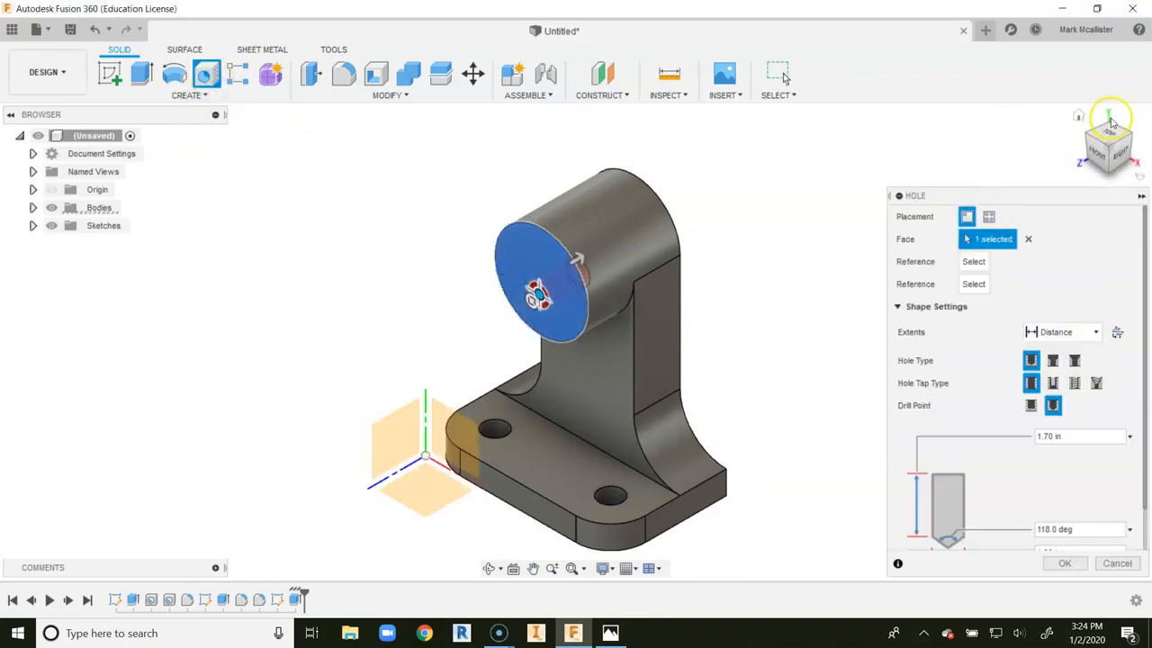
{"action": "left_click", "coordinate": [1098, 164]}
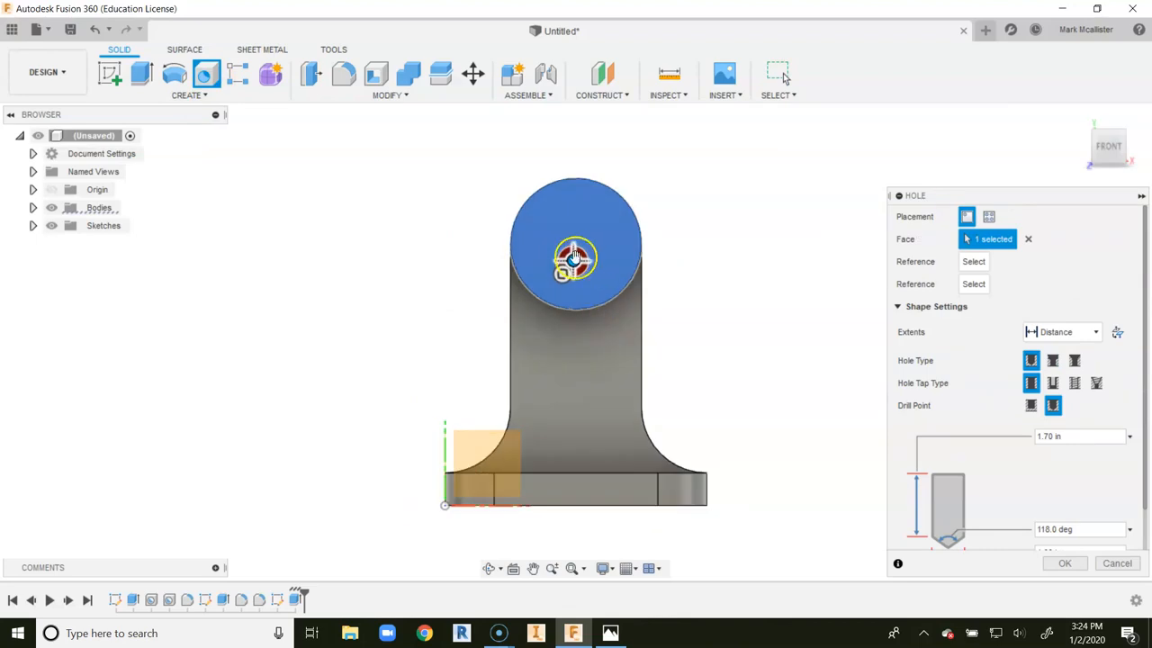
{"action": "left_click_drag", "start_coordinate": [574, 255], "coordinate": [576, 244]}
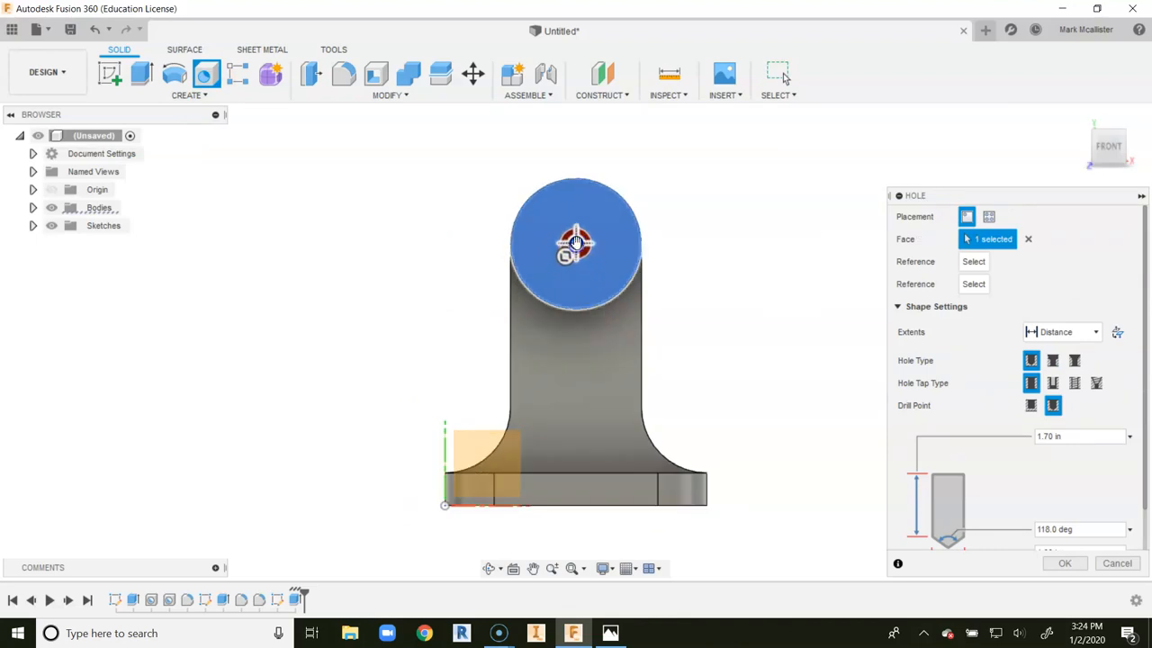
Step: Set the boss hole's diameter to 2 in with extents All and create it
{"action": "scroll", "coordinate": [951, 476], "scroll_direction": "down", "scroll_amount": 1}
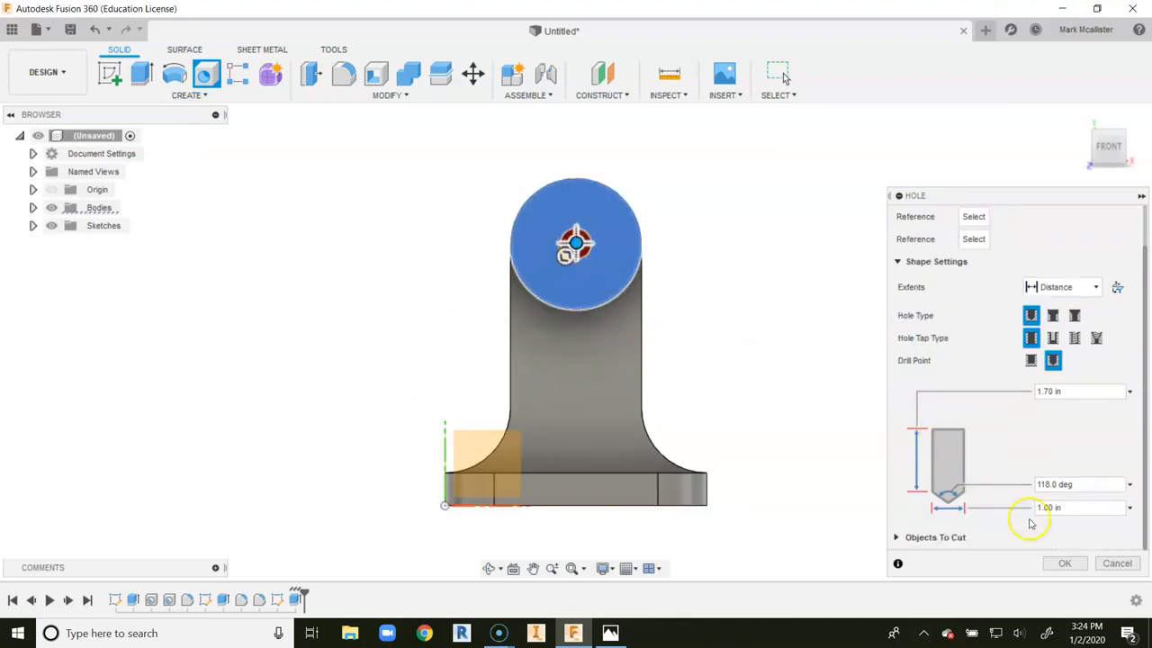
{"action": "left_click", "coordinate": [1080, 507]}
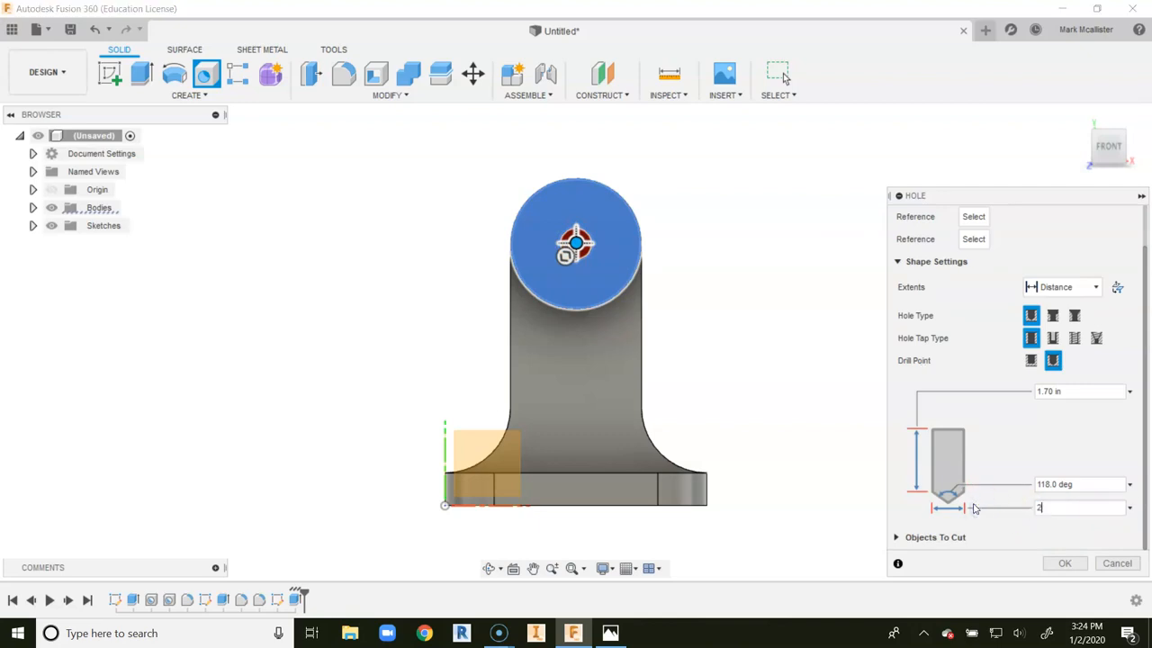
{"action": "type", "text": "2"}
{"action": "left_click", "coordinate": [1063, 287]}
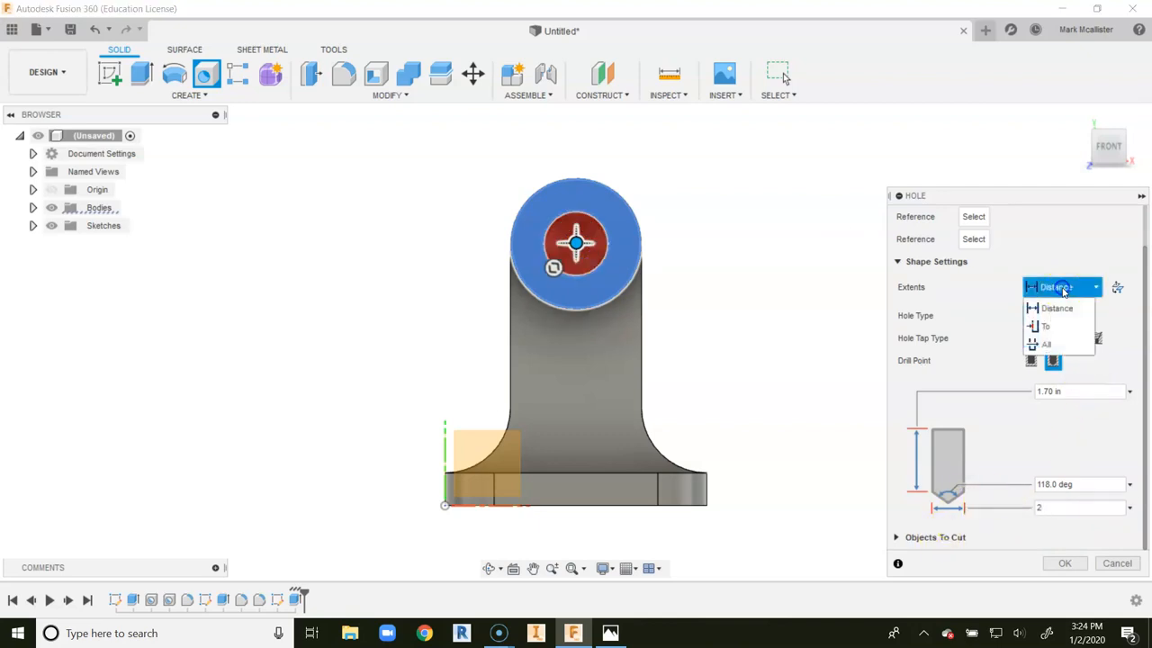
{"action": "left_click", "coordinate": [1055, 346]}
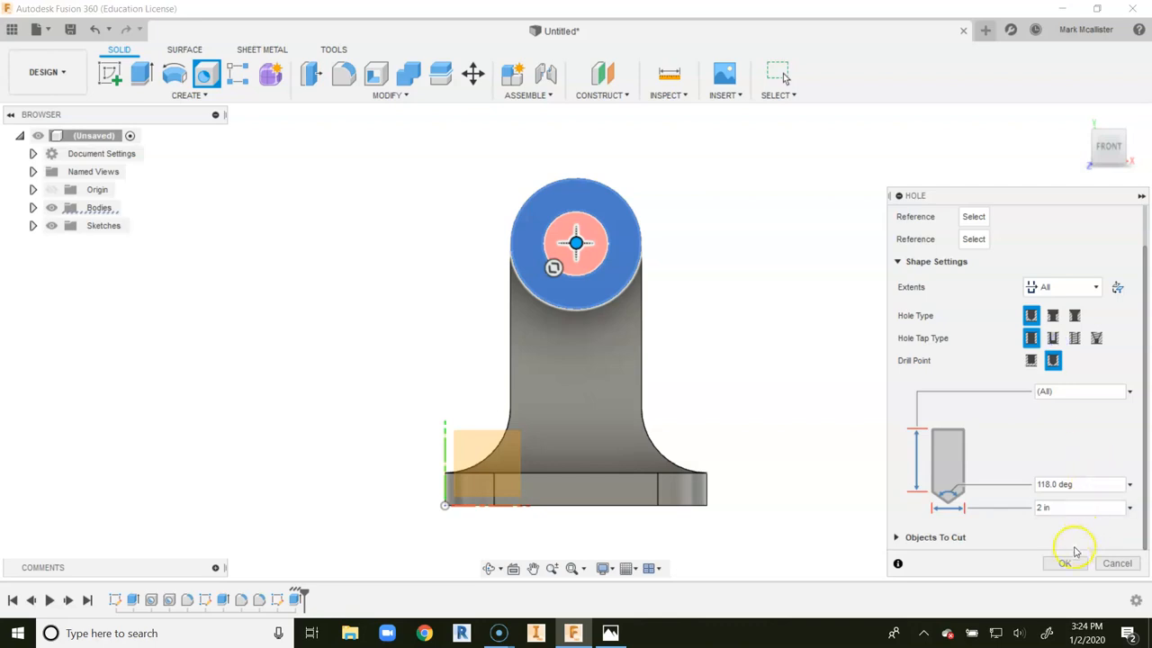
{"action": "left_click", "coordinate": [1069, 561]}
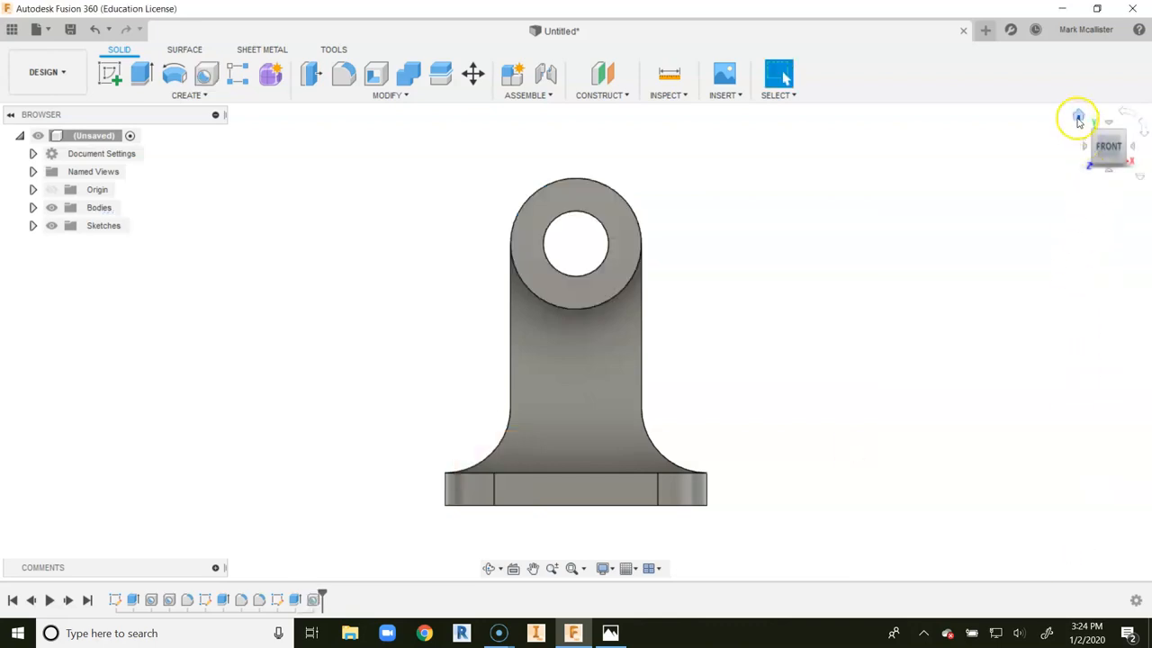
Step: Inspect the bracket from several angles and compare it with the reference drawing
{"action": "left_click", "coordinate": [1078, 119]}
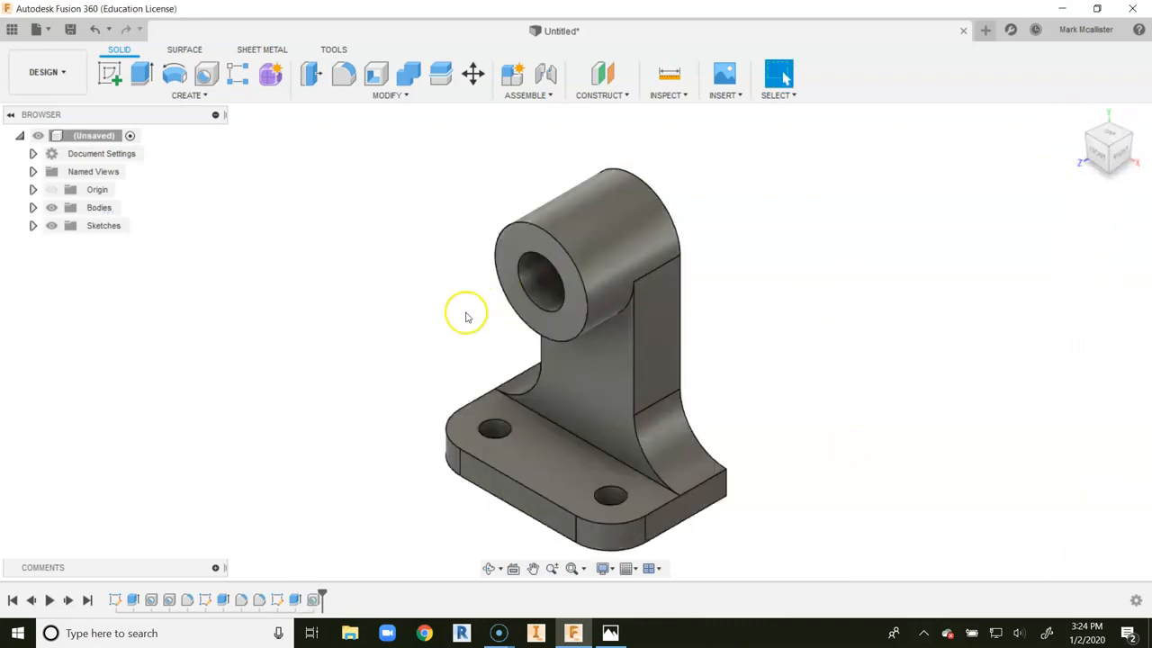
{"action": "left_click", "coordinate": [1088, 136]}
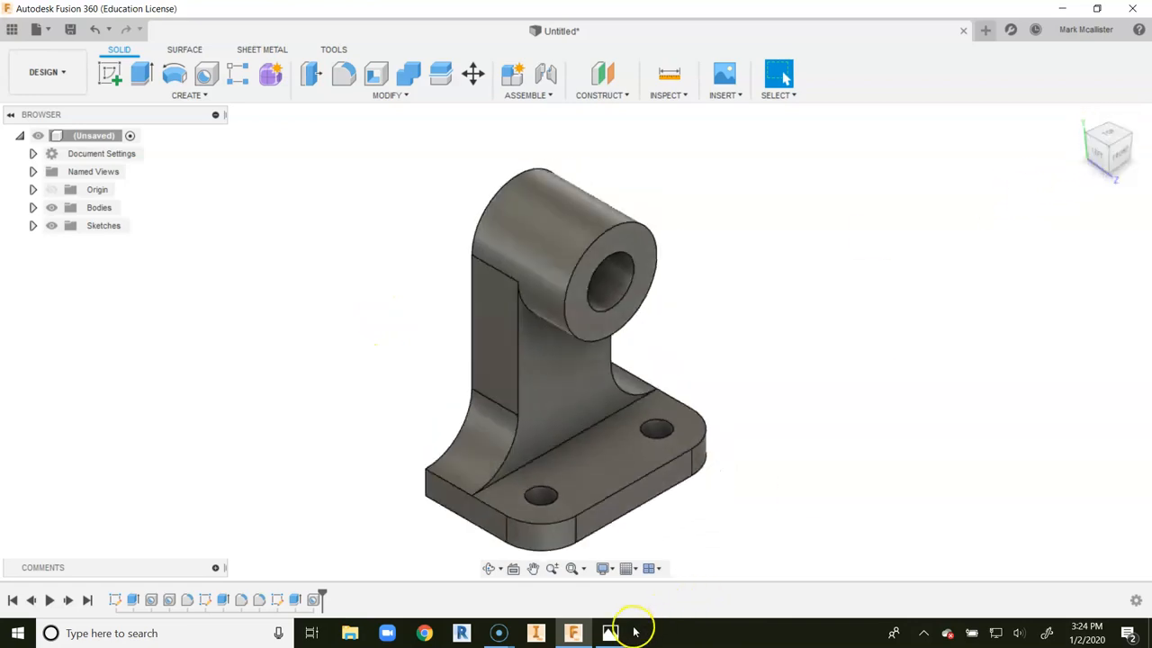
{"action": "left_click", "coordinate": [611, 633]}
{"action": "left_click", "coordinate": [321, 226]}
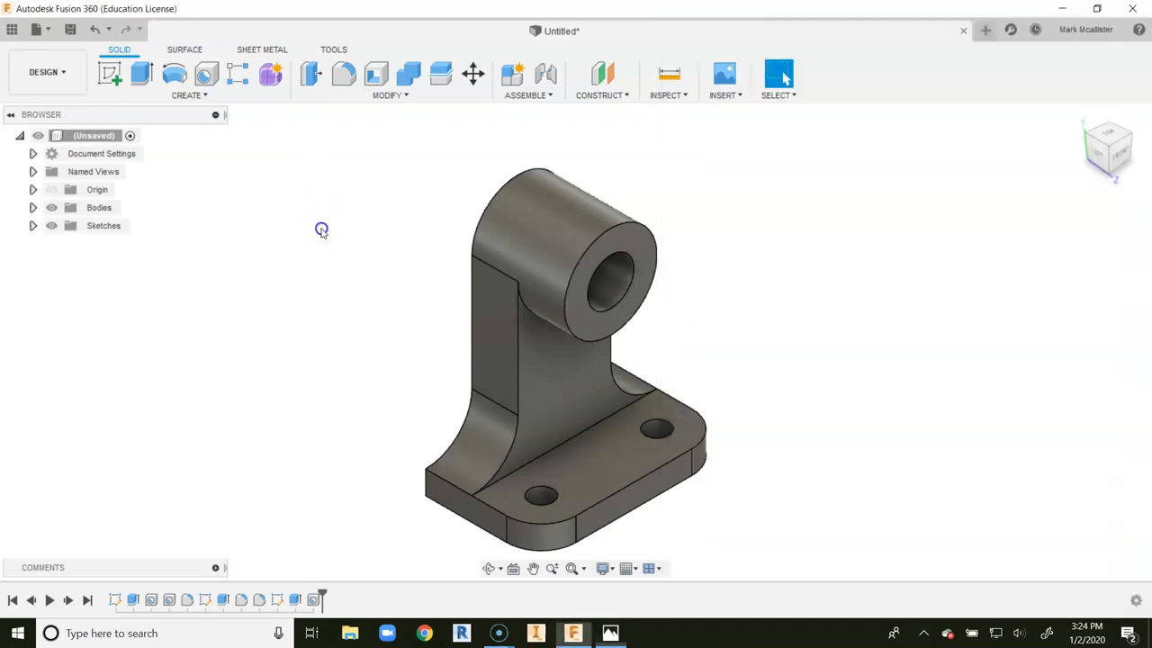
{"action": "left_click", "coordinate": [1131, 142]}
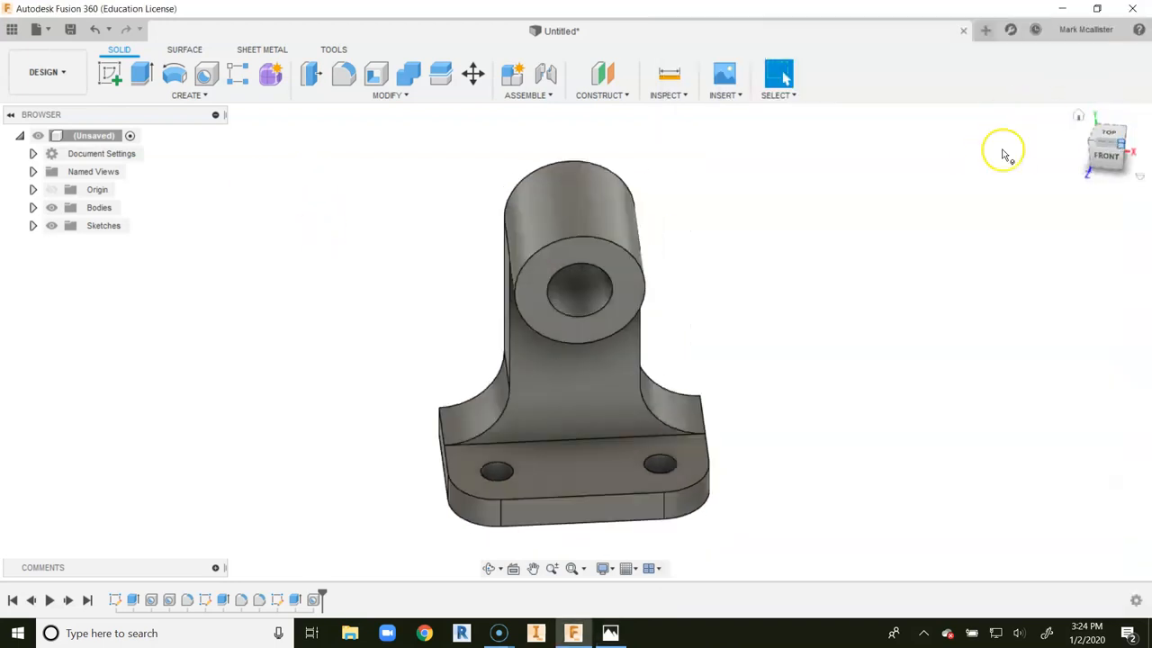